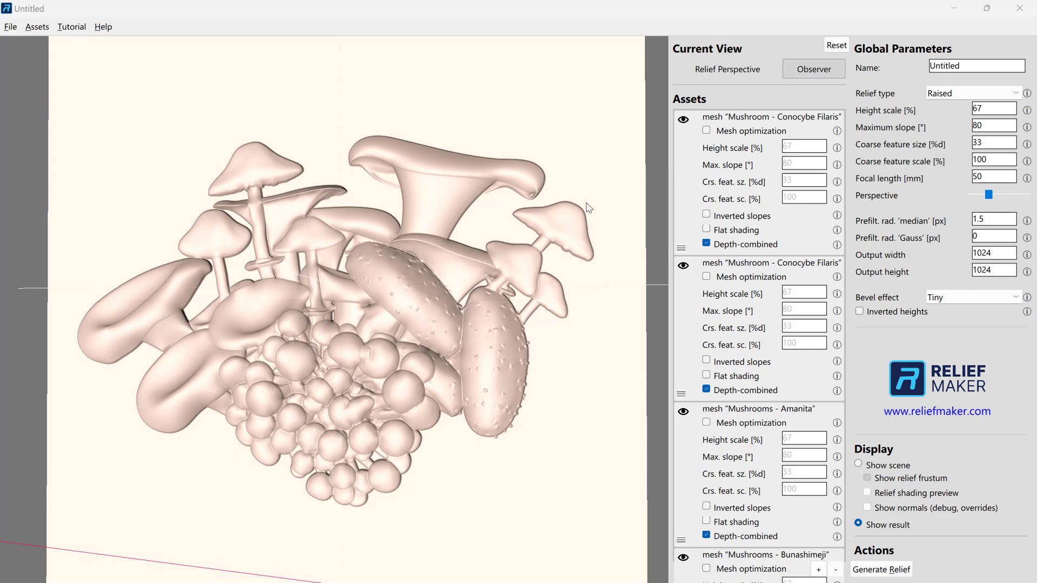
Orbit the mushroom scene, switch to Relief Perspective view, and show the computed relief result
left_click_drag(388, 315, 422, 281)
left_click(734, 69)
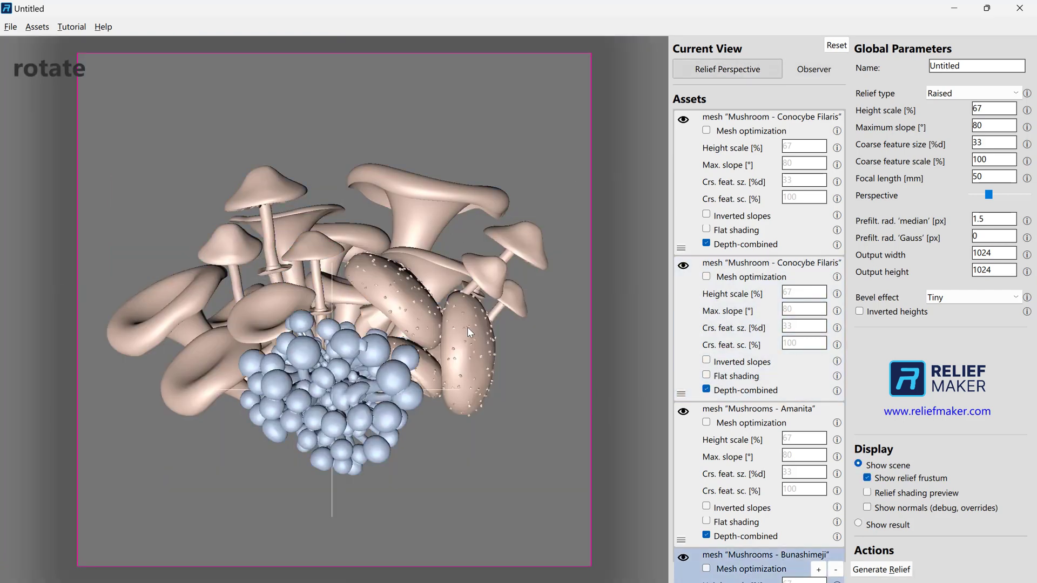
scroll(799, 511, "down", 4)
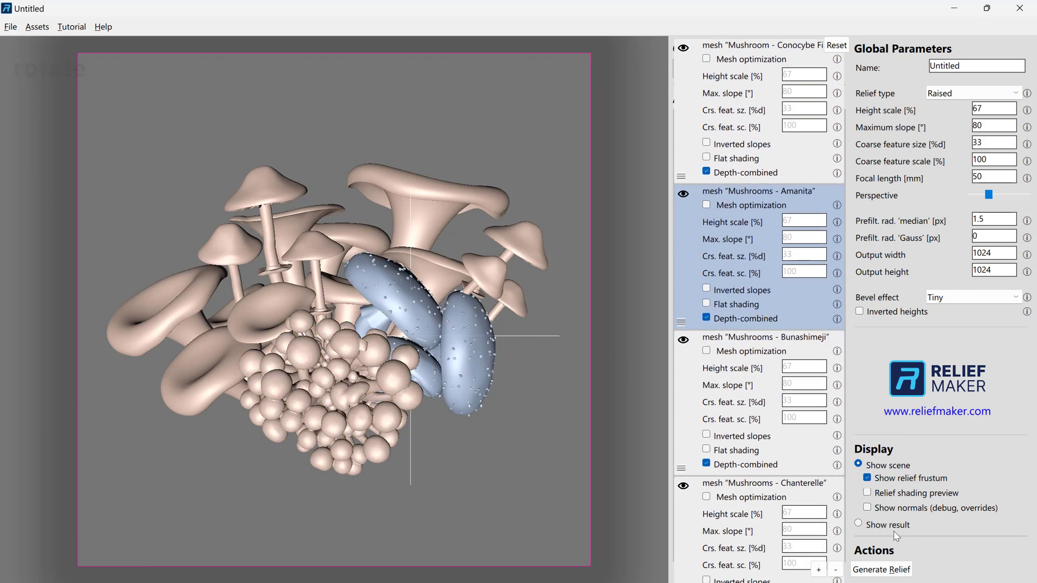
left_click(858, 523)
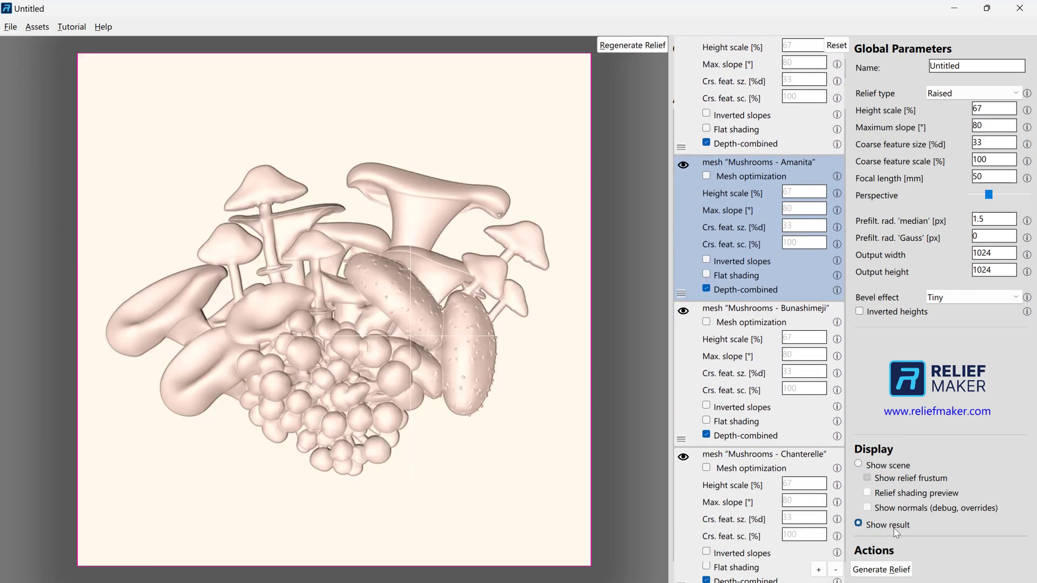
Start a relief export with the 3-D mesh (*.obj) file format
left_click(11, 29)
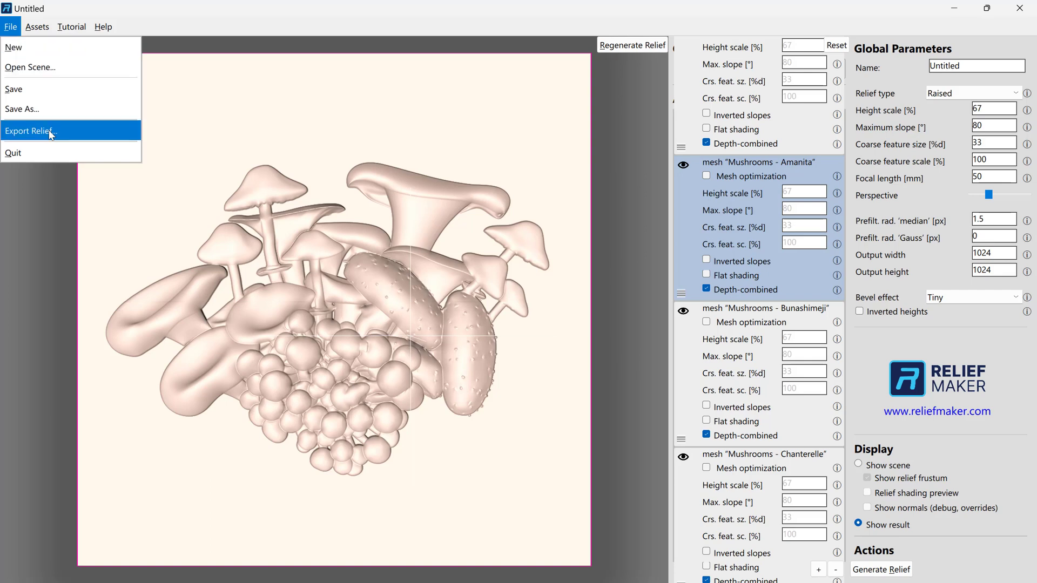
left_click(49, 131)
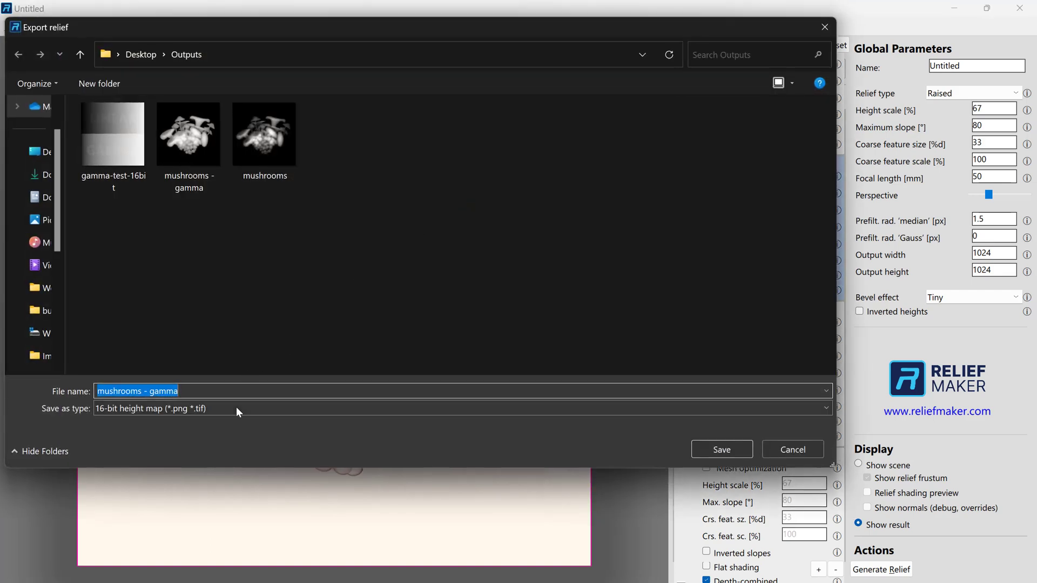
left_click(236, 410)
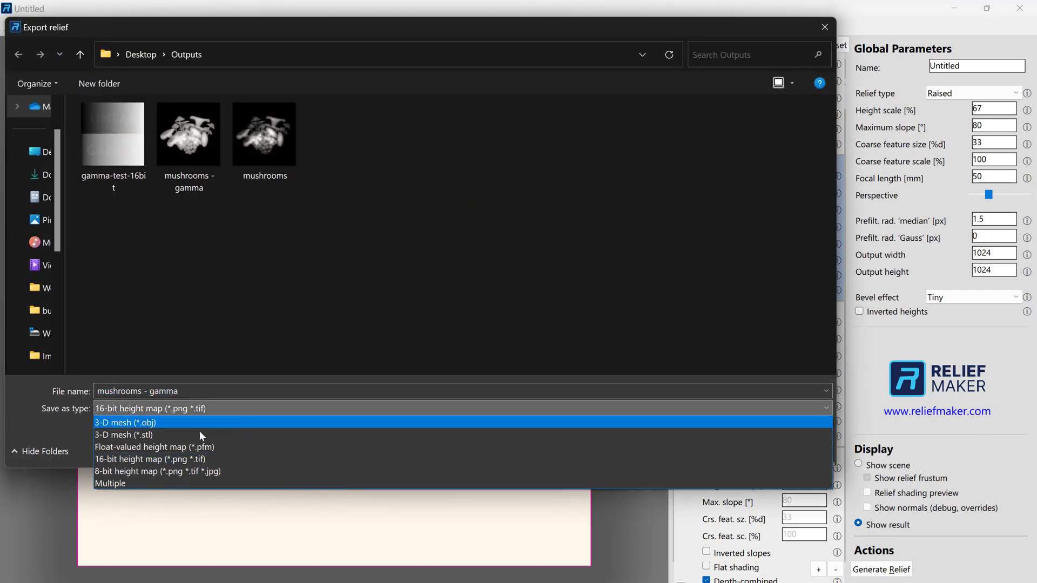
left_click(222, 422)
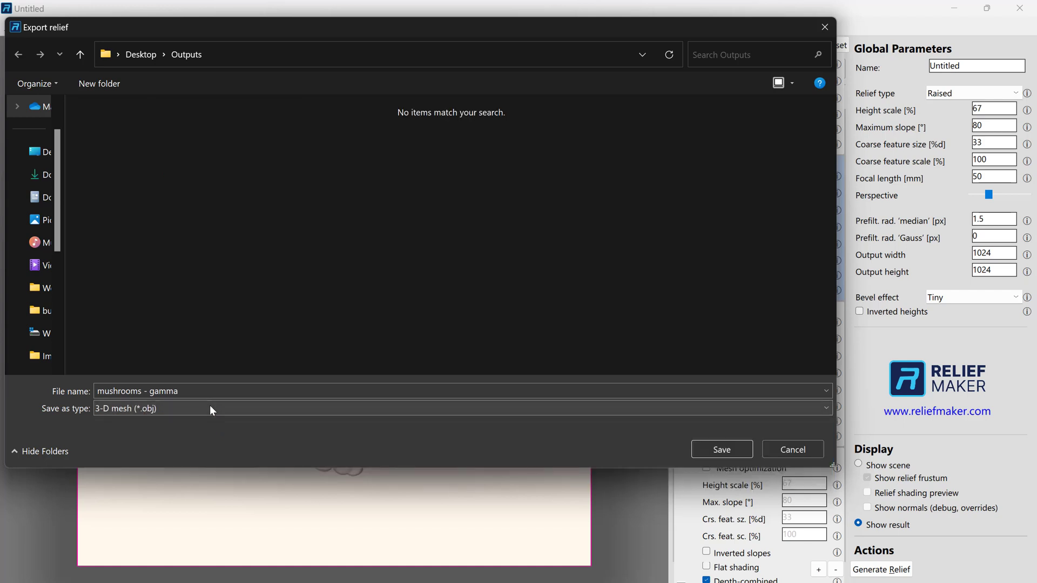
left_click(210, 409)
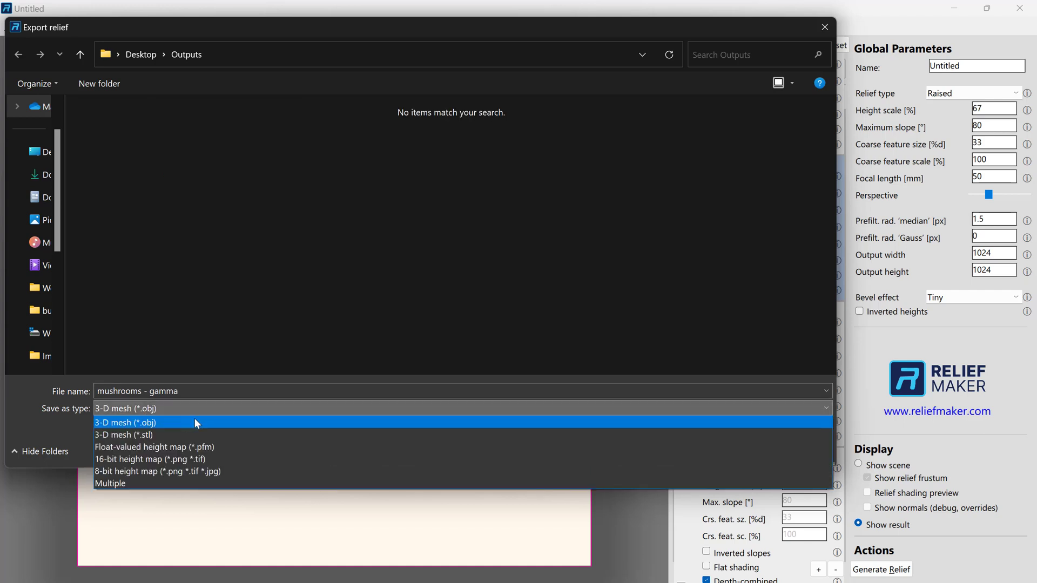
left_click(196, 423)
Name the export 'mushrooms' and save it as a Dense heightfield mesh
left_click(124, 390)
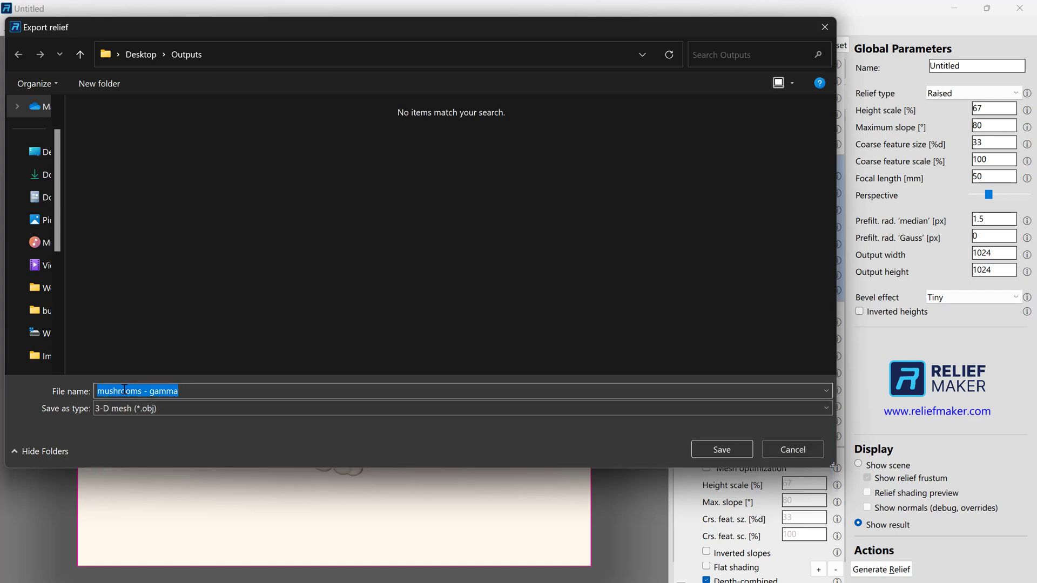
double_click(158, 391)
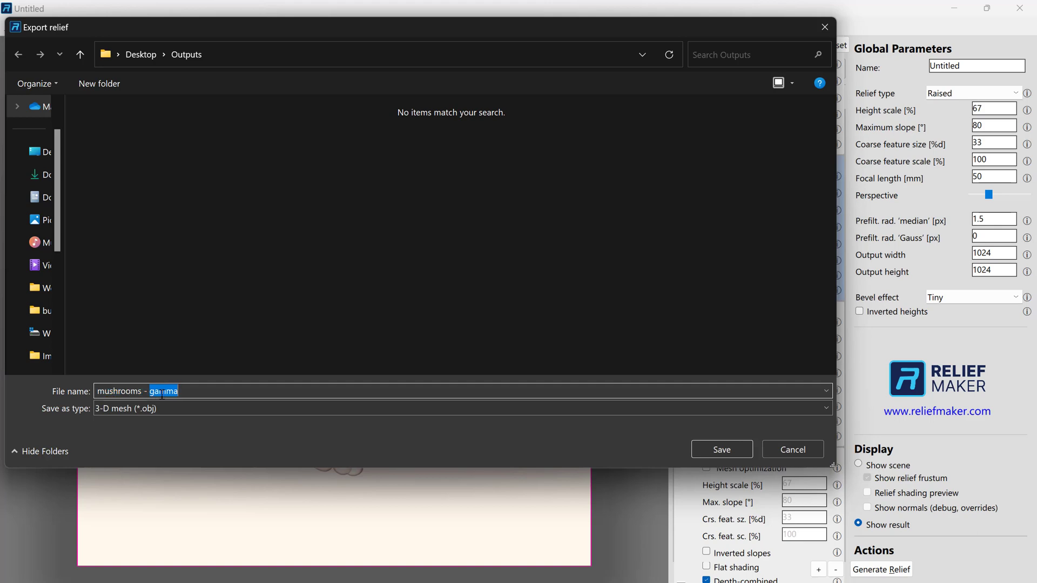
key("BackSpace")
key("BackSpace")
left_click(713, 451)
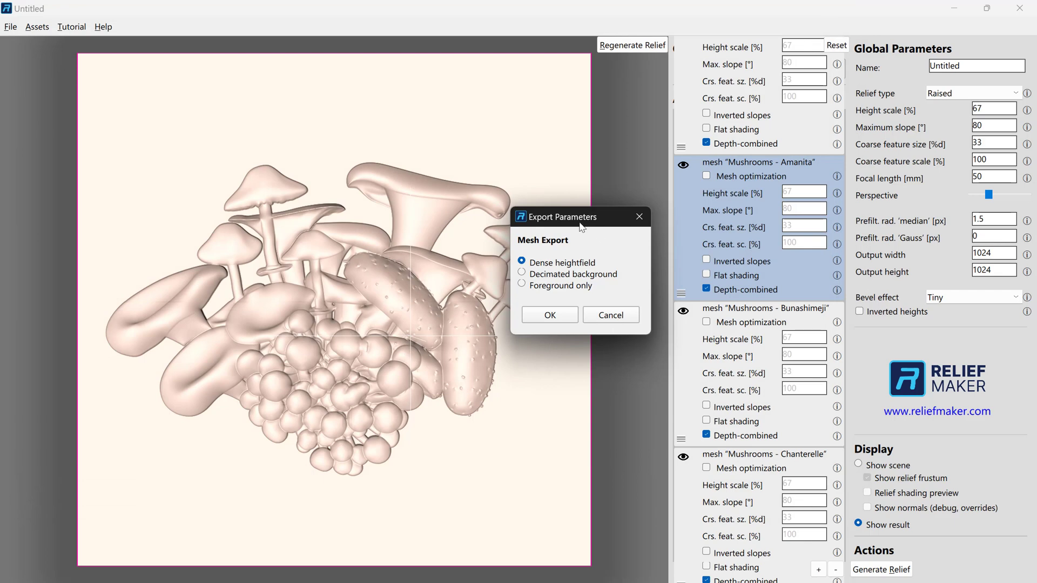
left_click_drag(581, 226, 504, 204)
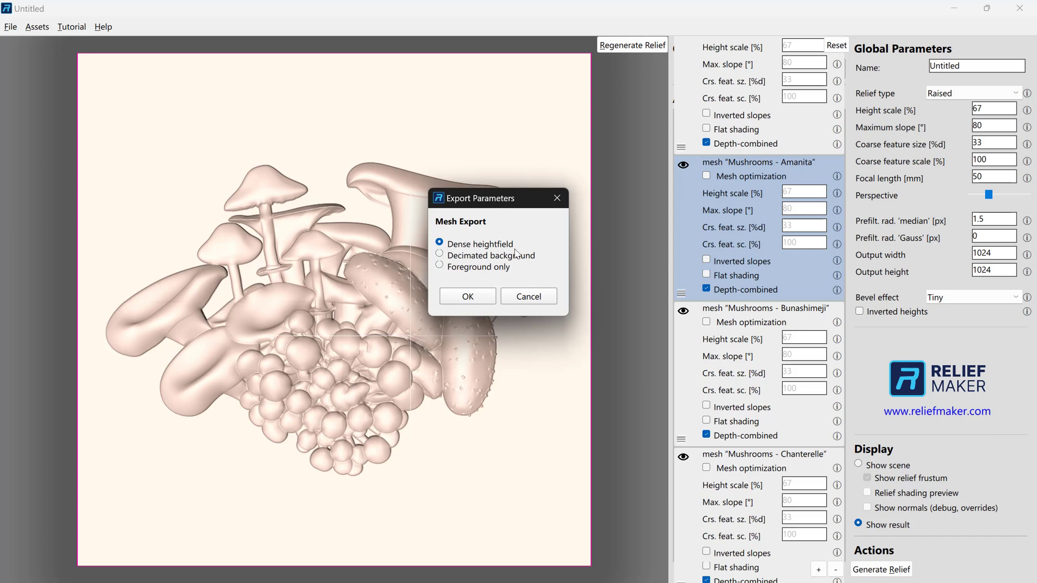
left_click(485, 297)
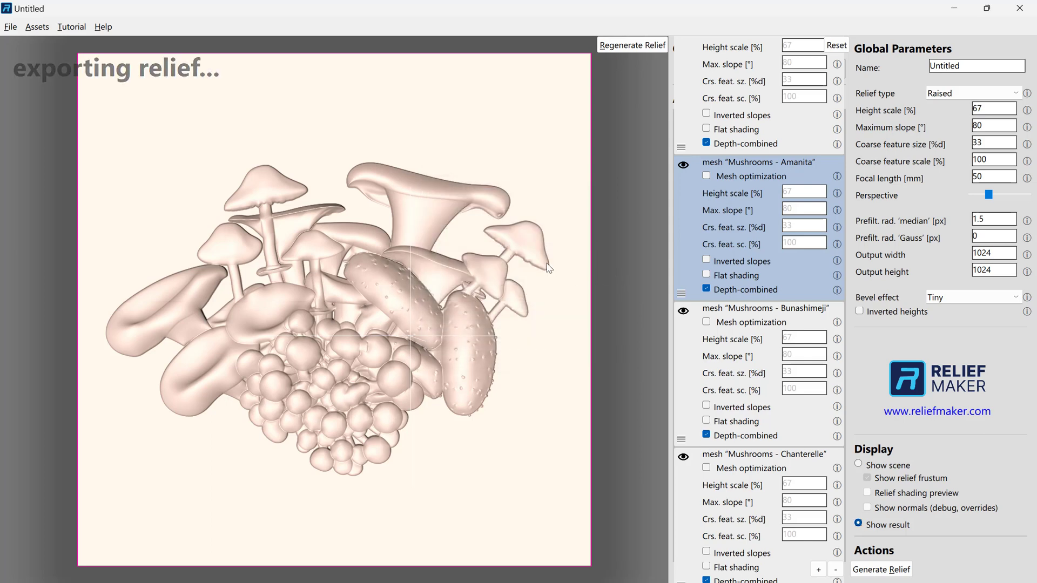
Export an OBJ named 'mushroomsf - decimated' with a Decimated background
left_click(10, 26)
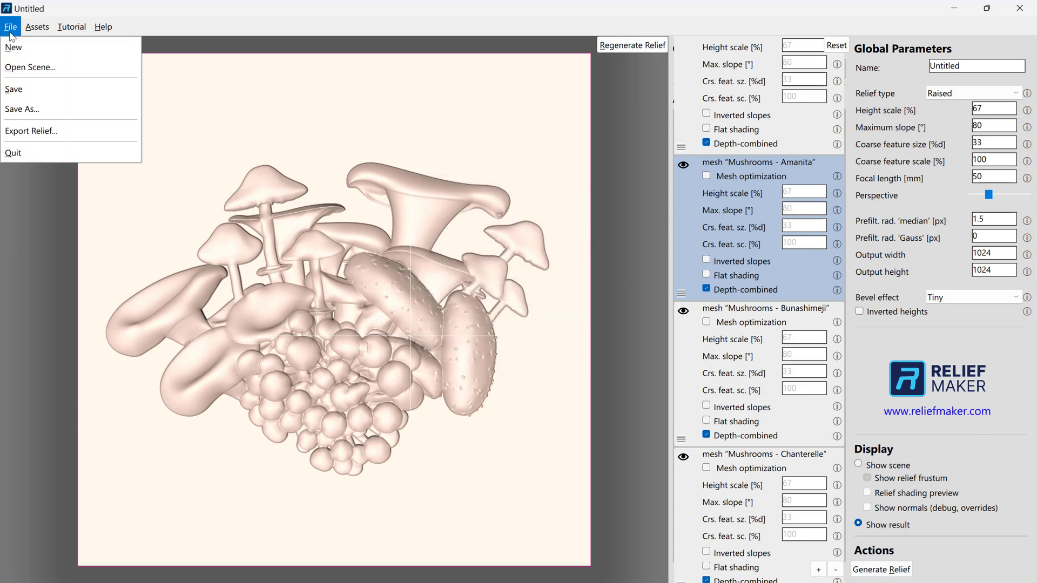
left_click(48, 131)
left_click(193, 394)
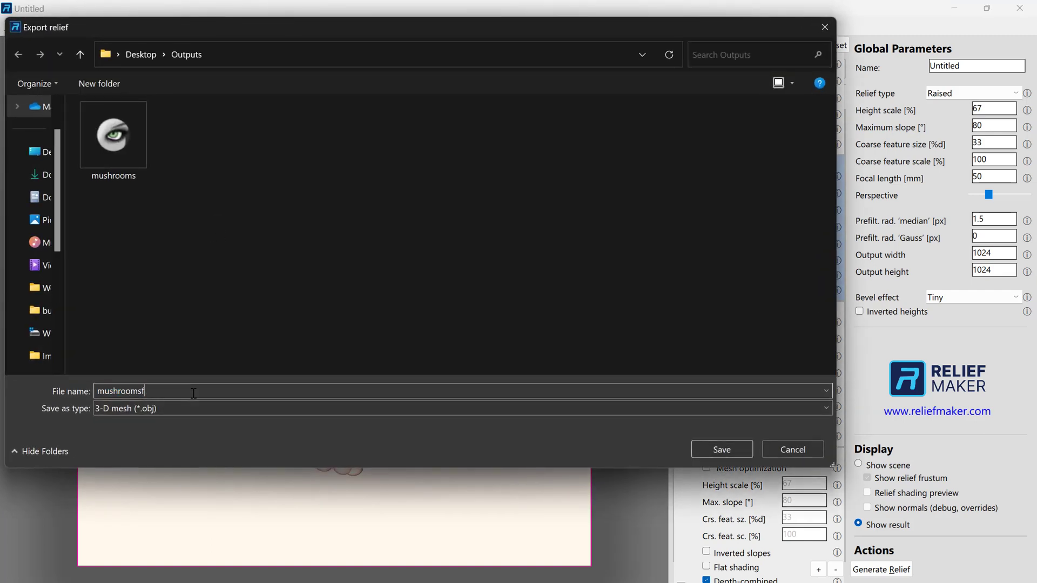
type("- decimated")
left_click(720, 450)
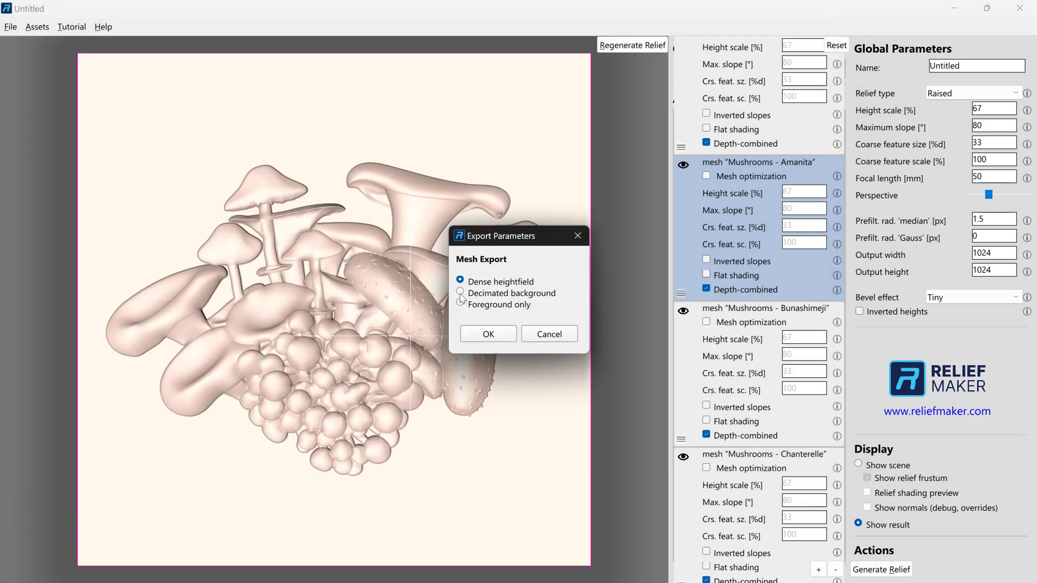
left_click(462, 294)
left_click(501, 334)
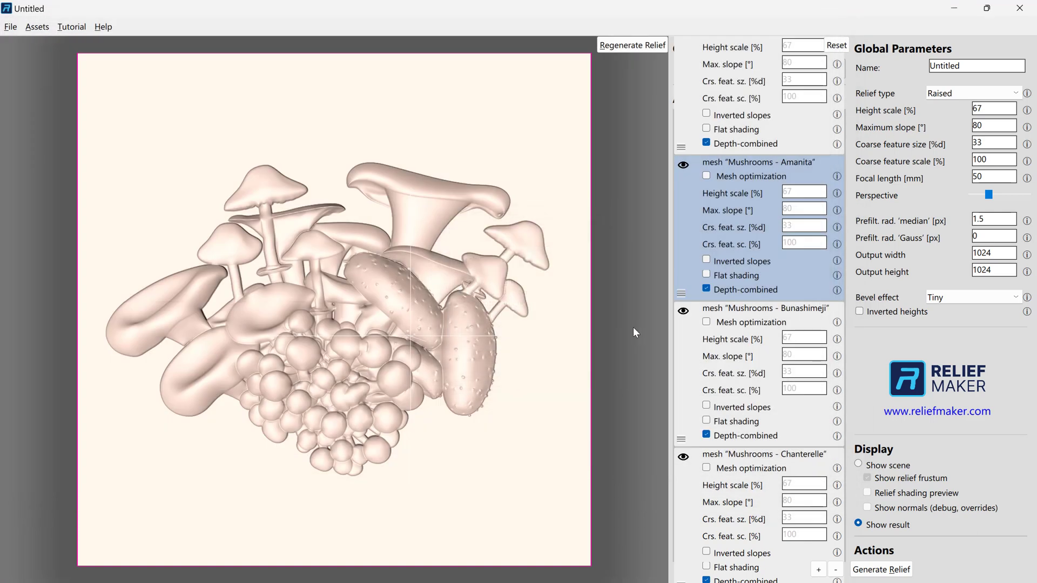
Export a foreground-only OBJ named 'mushrooms - foreground'
left_click(9, 32)
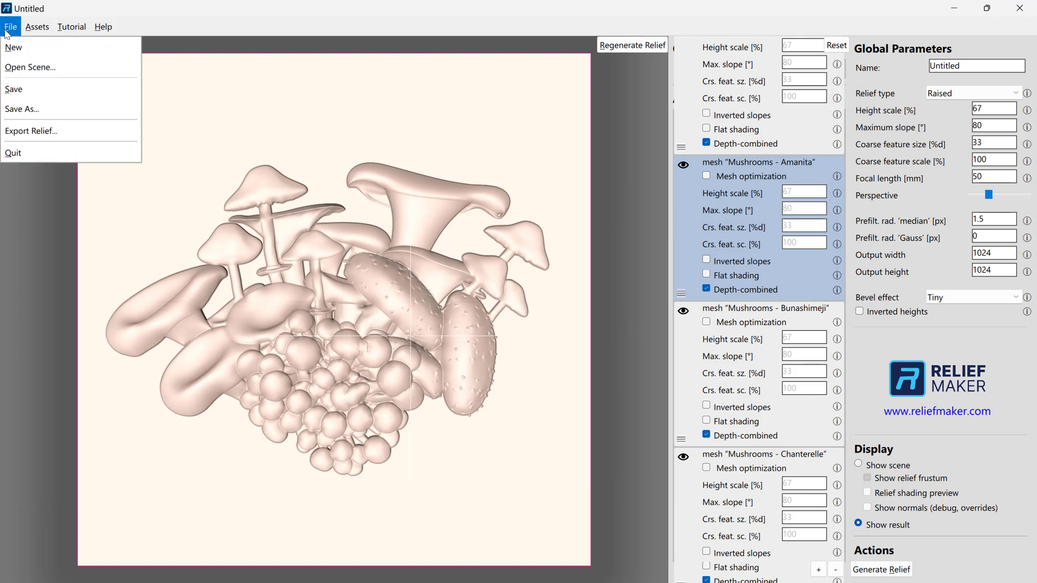
left_click(41, 131)
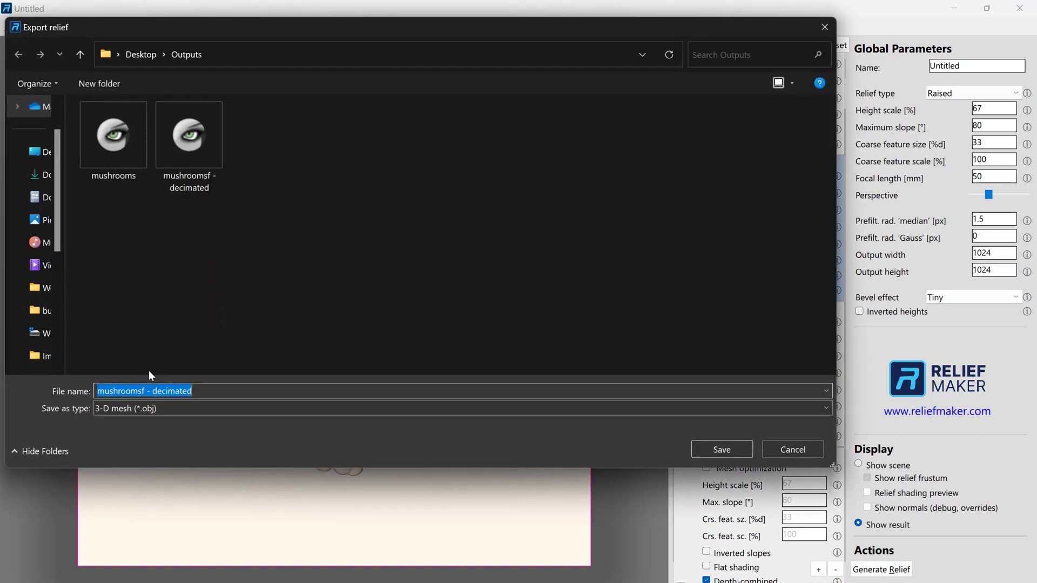
left_click(150, 390)
left_click_drag(142, 390, 286, 389)
key("Delete")
type("- foreground")
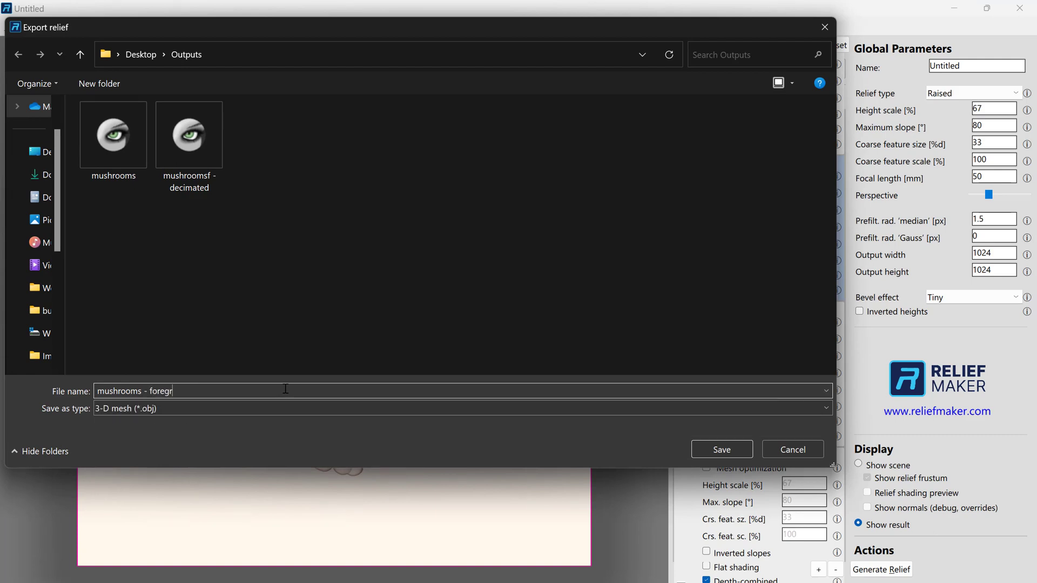
left_click(700, 457)
left_click(491, 334)
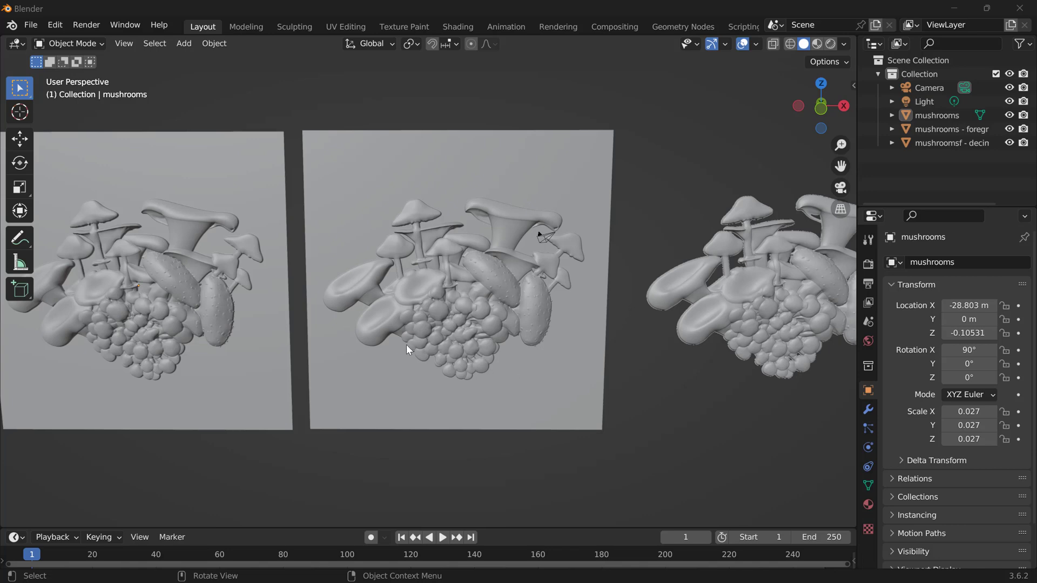
Orbit, zoom and pan the view across the three imported mushroom meshes toward the left panel
mouse_move(454, 449)
middle_mouse_down()
mouse_move(465, 407)
mouse_move(452, 460)
middle_mouse_up()
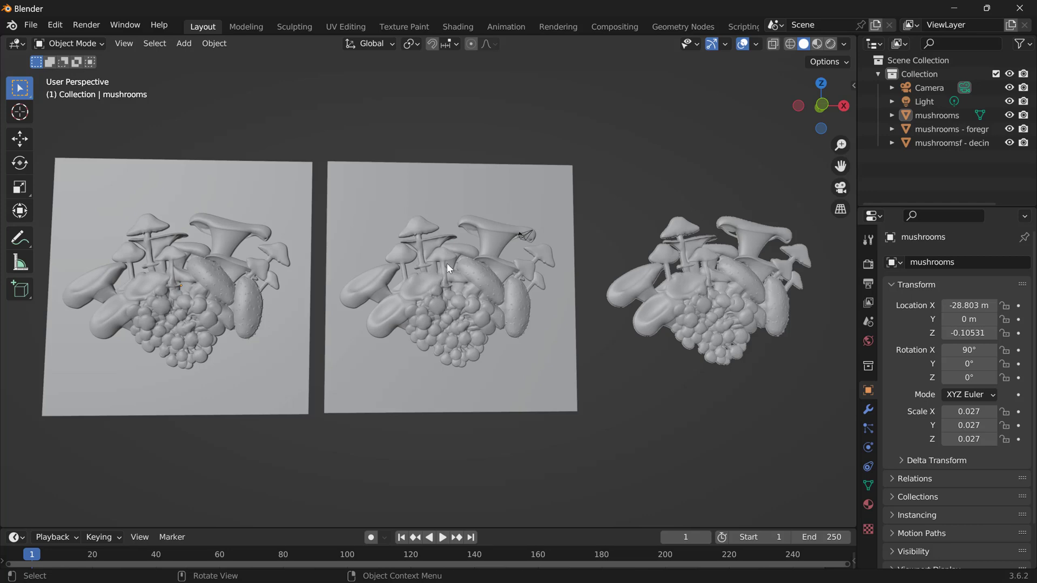
scroll(342, 264, "up", 5)
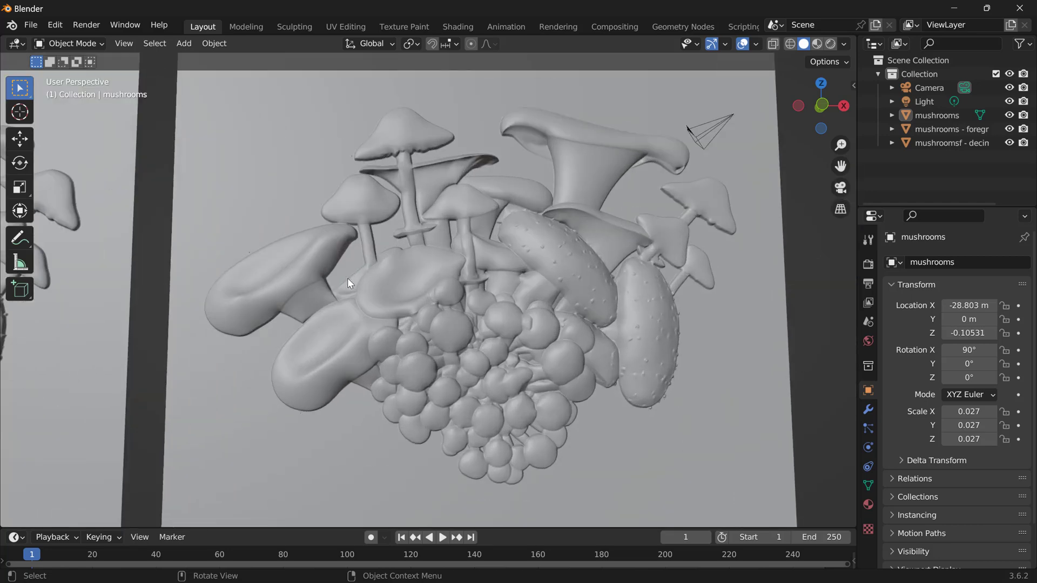
middle_click_drag(337, 287, 27, 280, "shift")
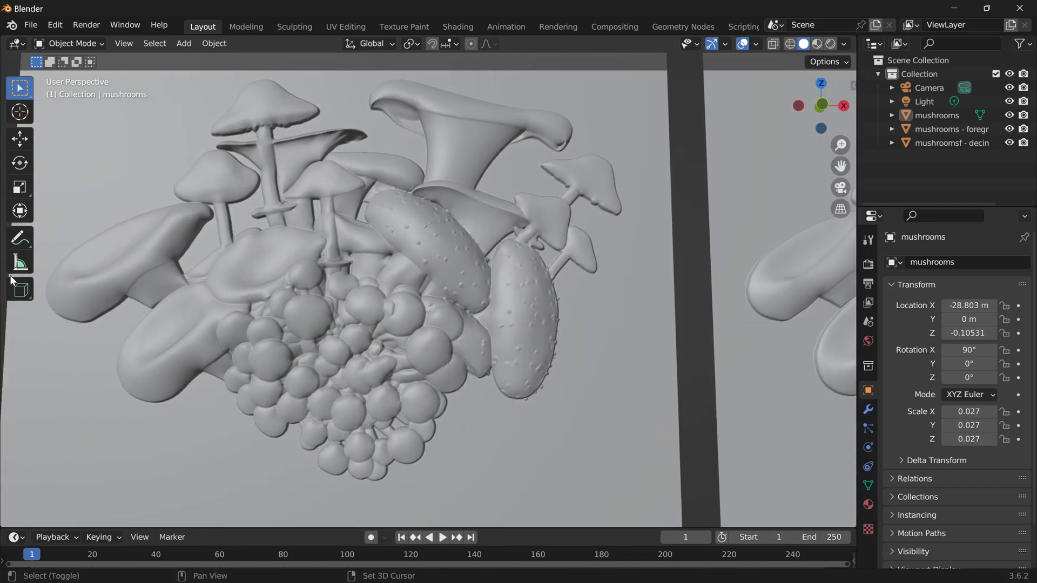
Select the dense mushrooms mesh in Wireframe shading and zoom and pan across its fine grid
left_click(315, 248)
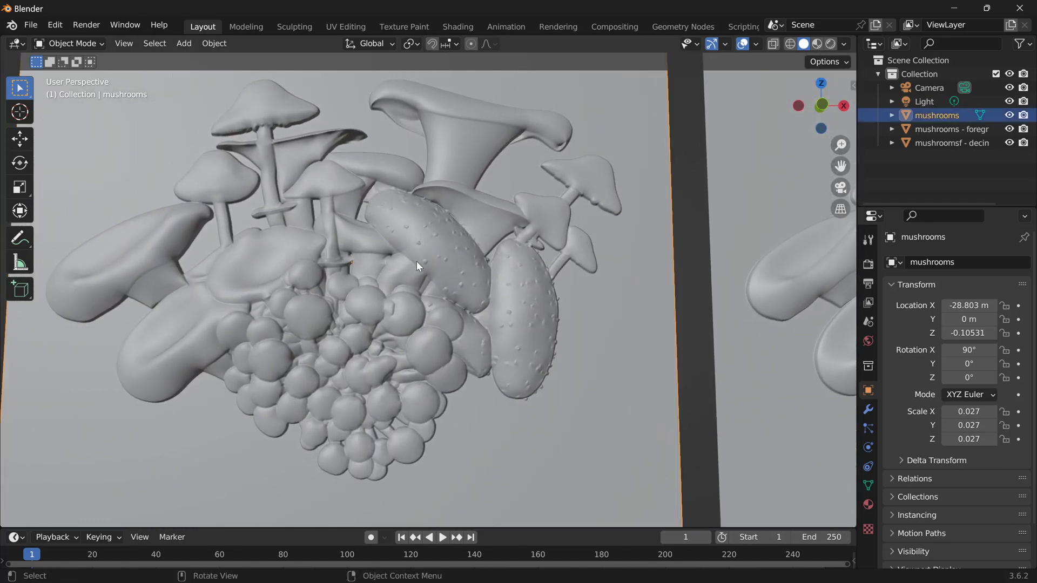
left_click(789, 43)
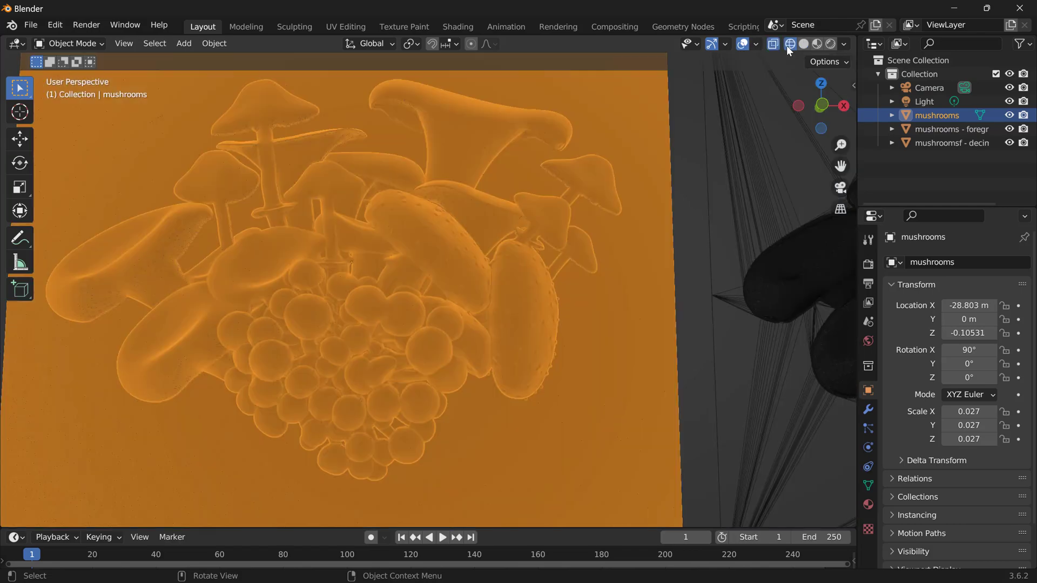
scroll(551, 225, "up", 8)
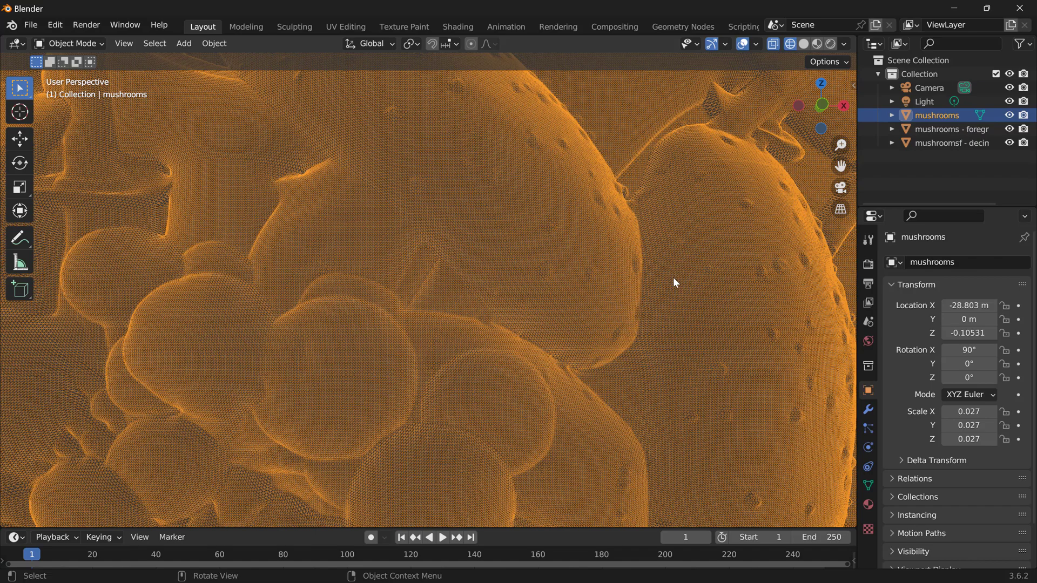
middle_click_drag(673, 278, 459, 280, "shift")
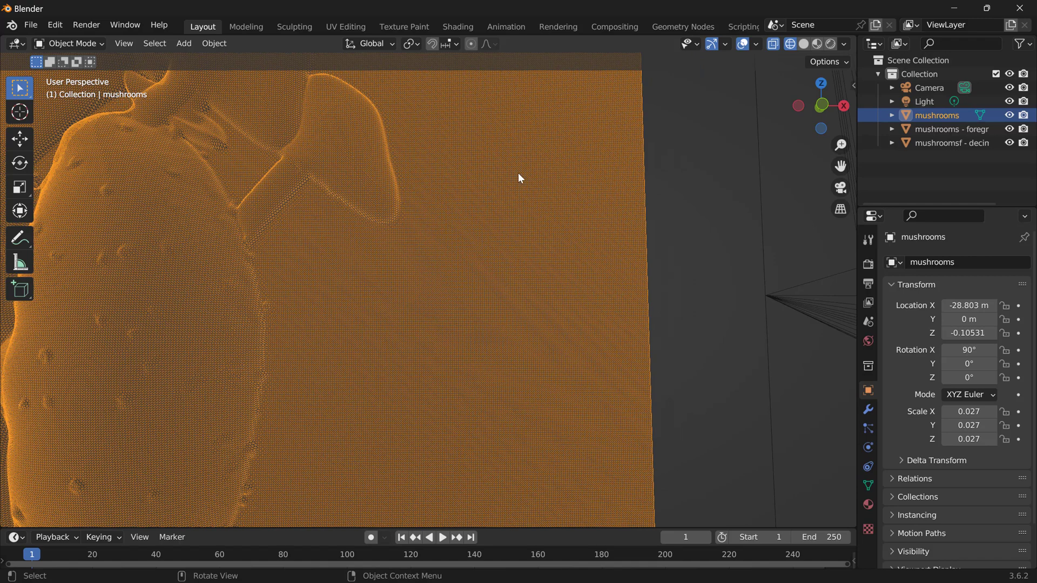
Select and frame the mushroomsf - decimated mesh, zooming in on its sparse background triangles
left_click(473, 244)
key("KP_Decimal")
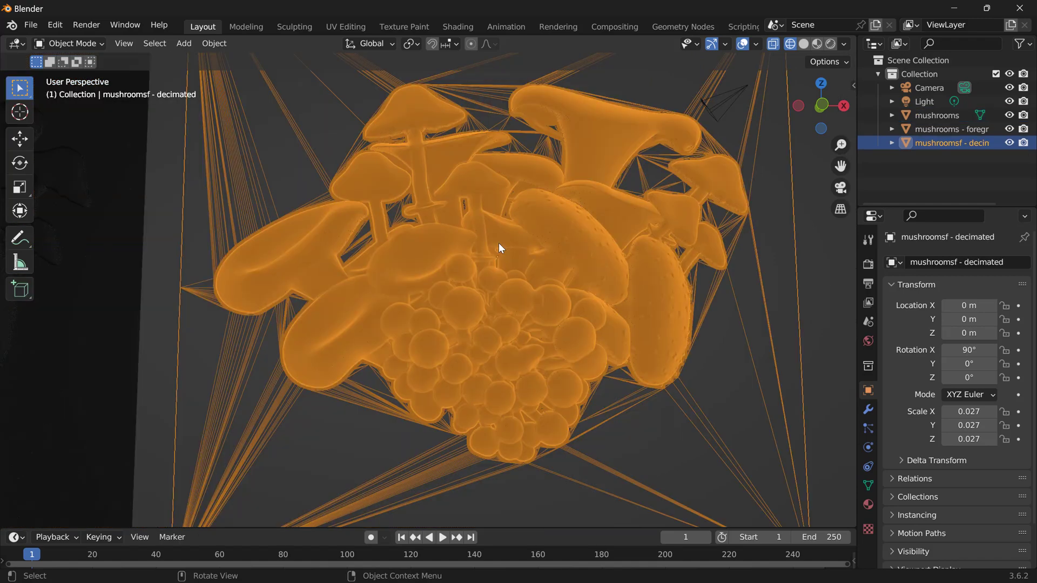
scroll(504, 245, "up", 2)
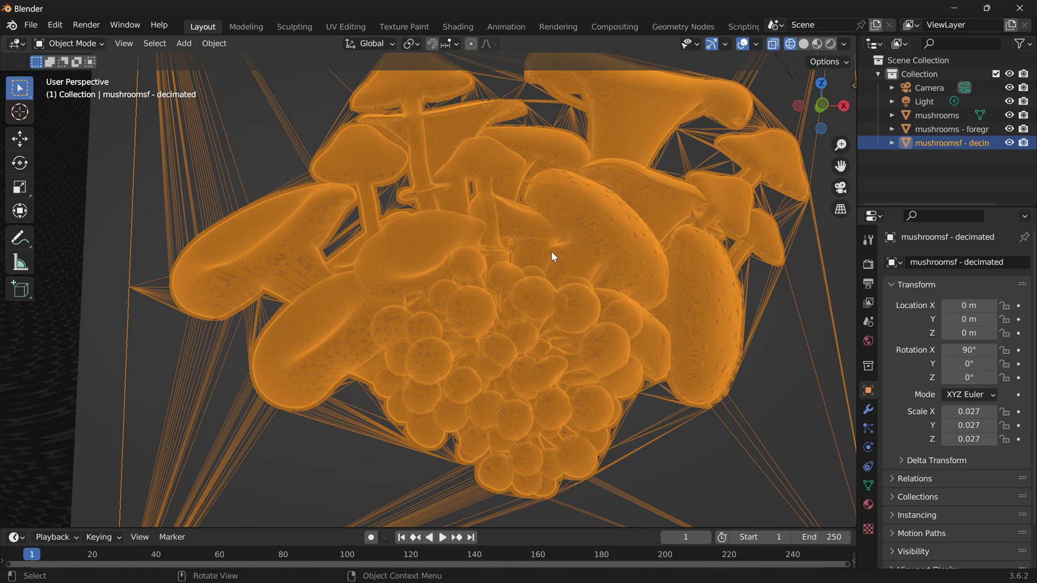
scroll(513, 301, "up", 5)
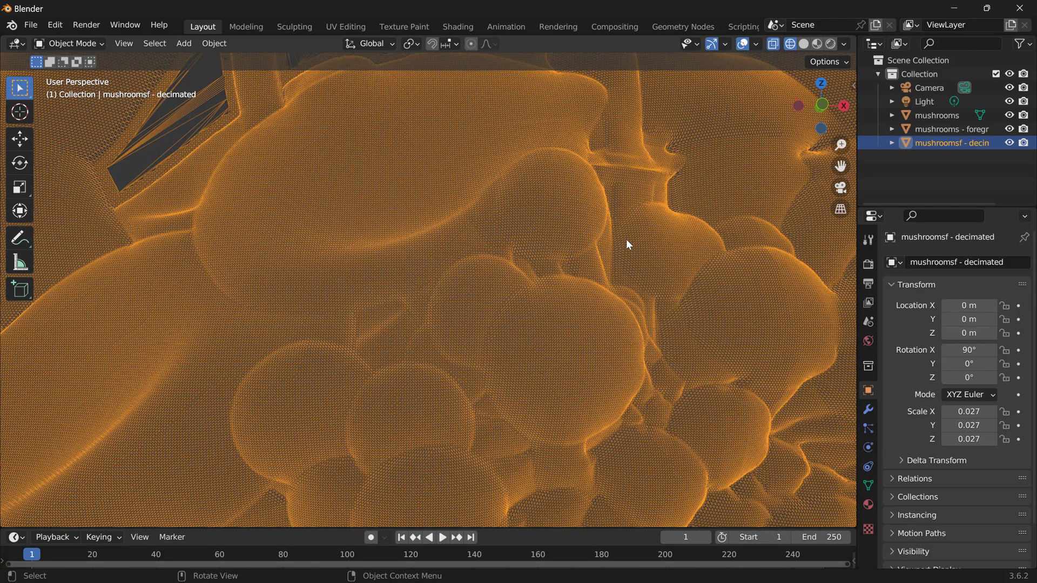
scroll(627, 239, "down", 6)
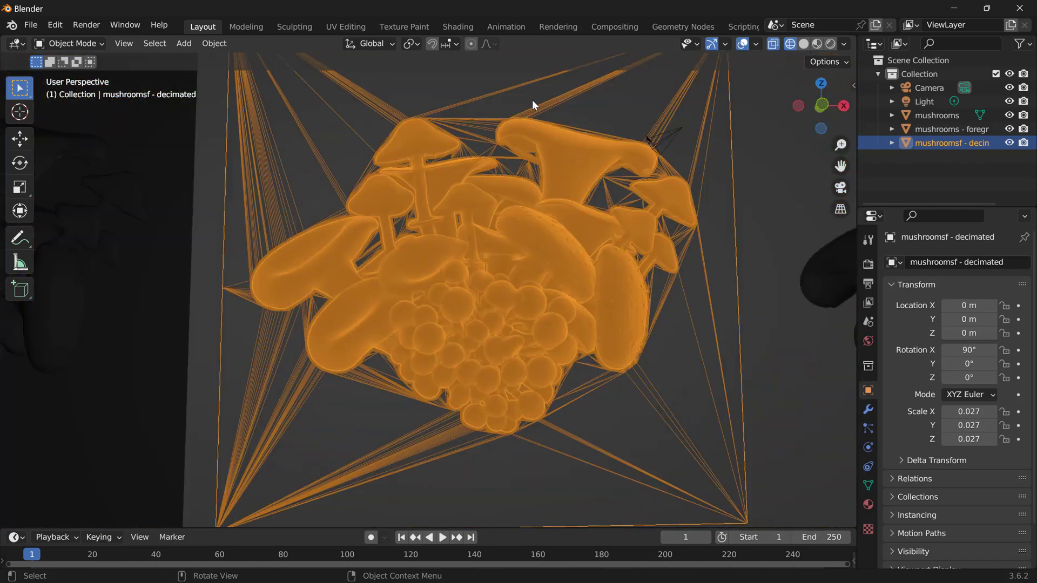
Select the mushrooms - foreground mesh, zoom around its backless wireframe, then switch to Solid shading
scroll(533, 115, "down", 5, "ctrl")
left_click(590, 264)
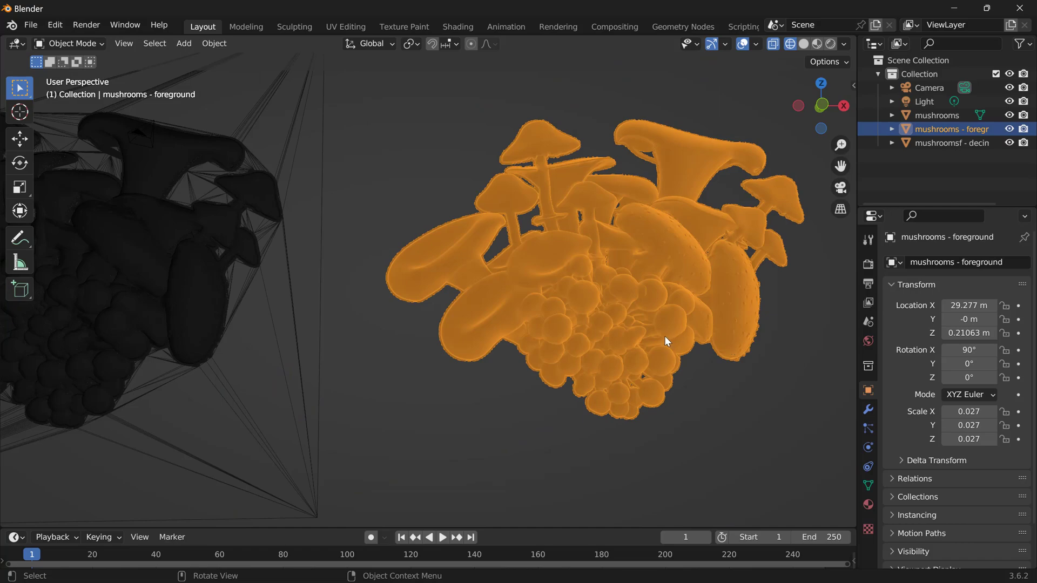
scroll(643, 319, "up", 8)
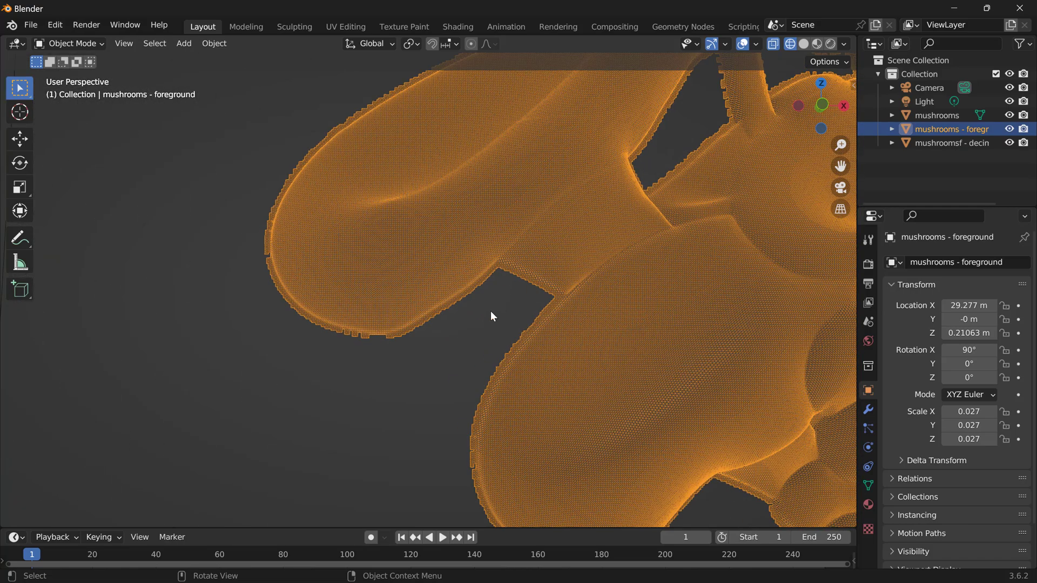
scroll(275, 279, "down", 6)
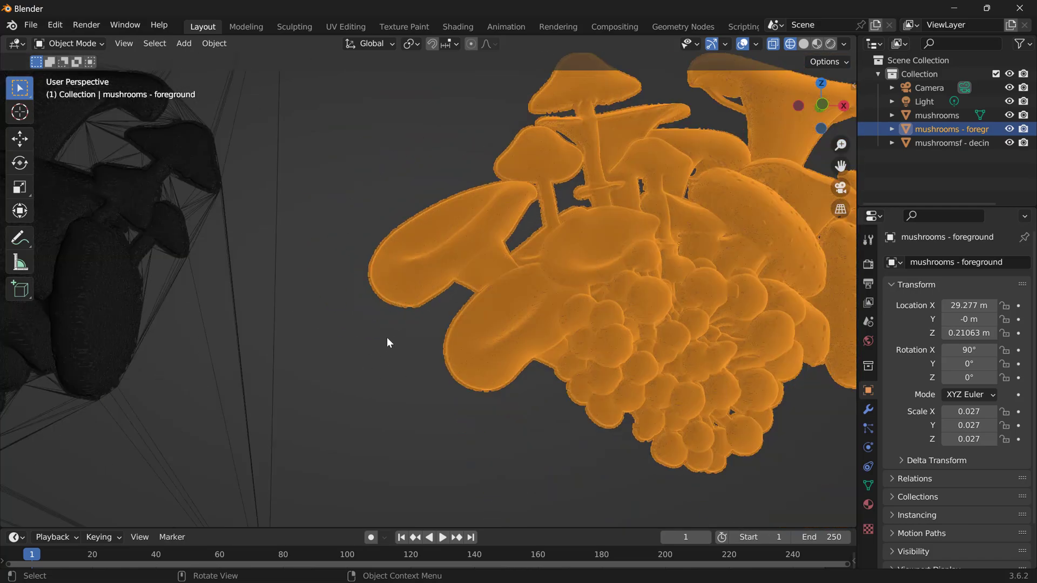
scroll(475, 319, "up", 6)
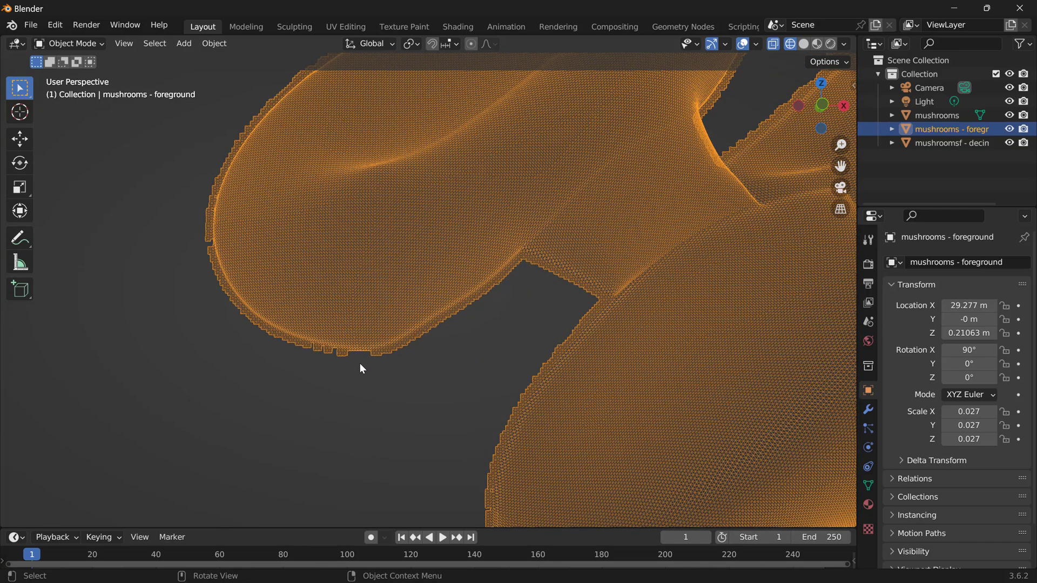
scroll(200, 321, "down", 6)
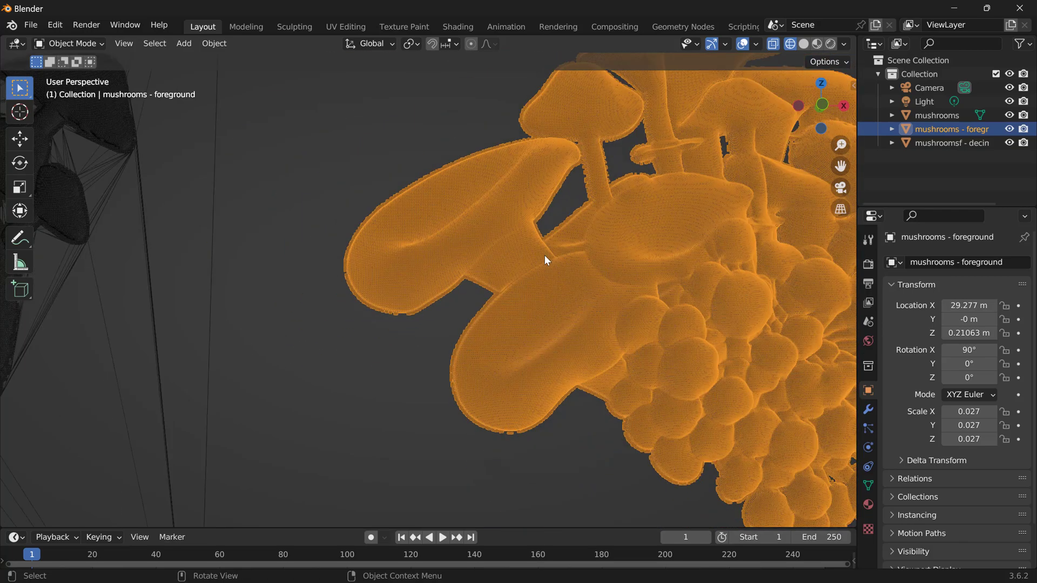
scroll(697, 298, "down", 7)
key("shift+z")
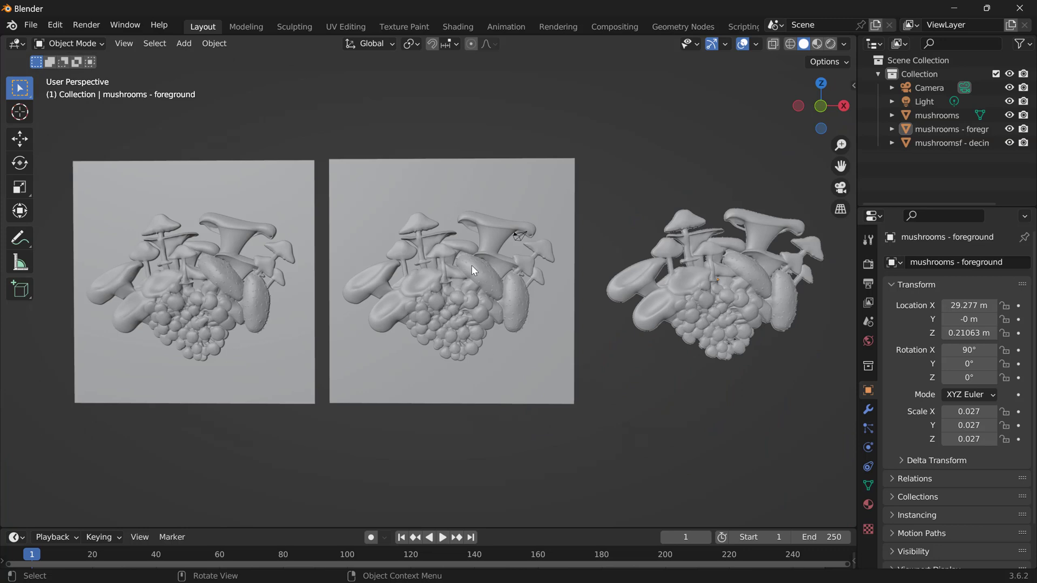
left_click(473, 197)
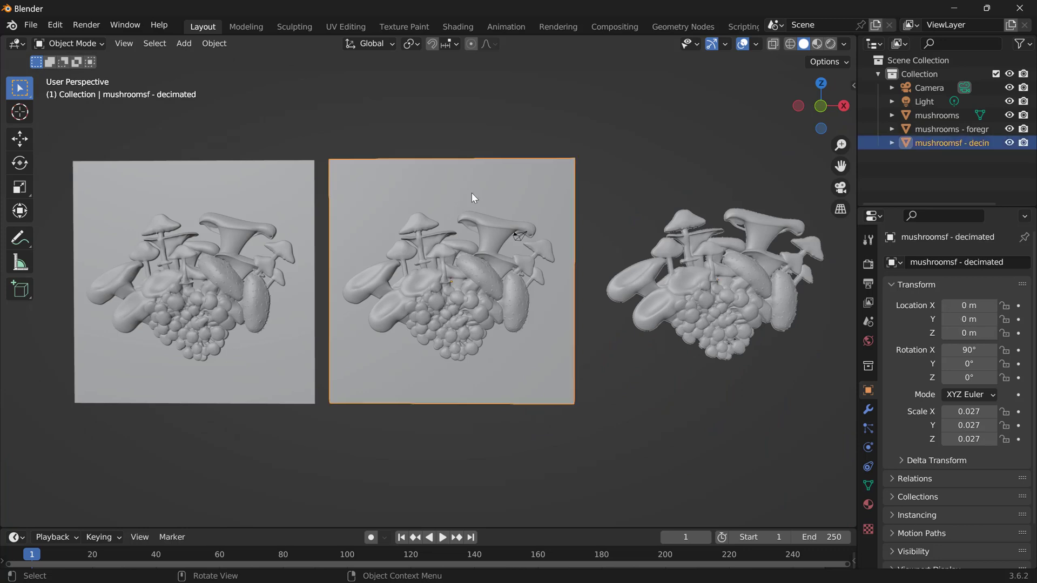
left_click(790, 44)
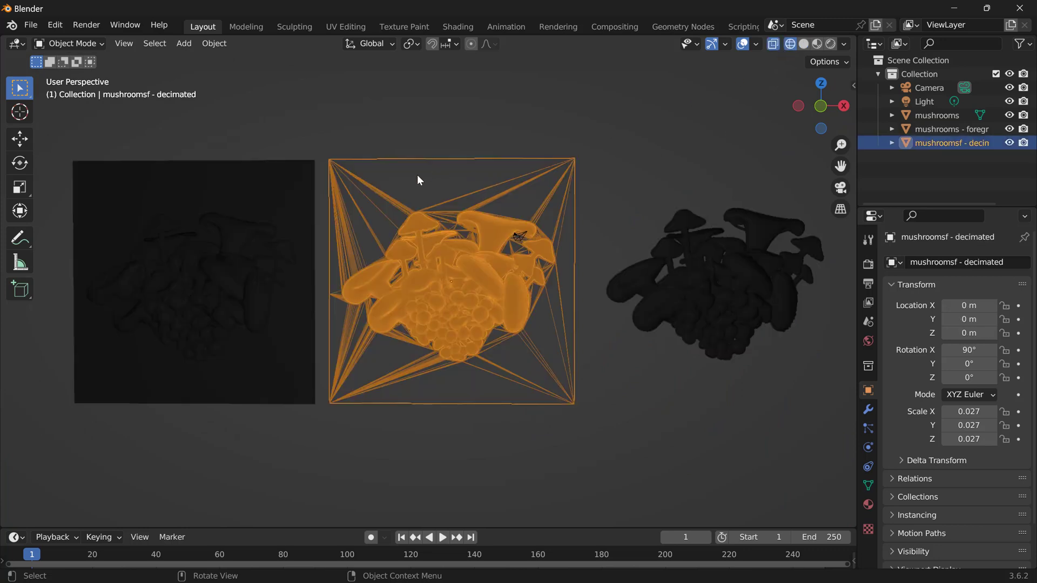
scroll(395, 234, "up", 6)
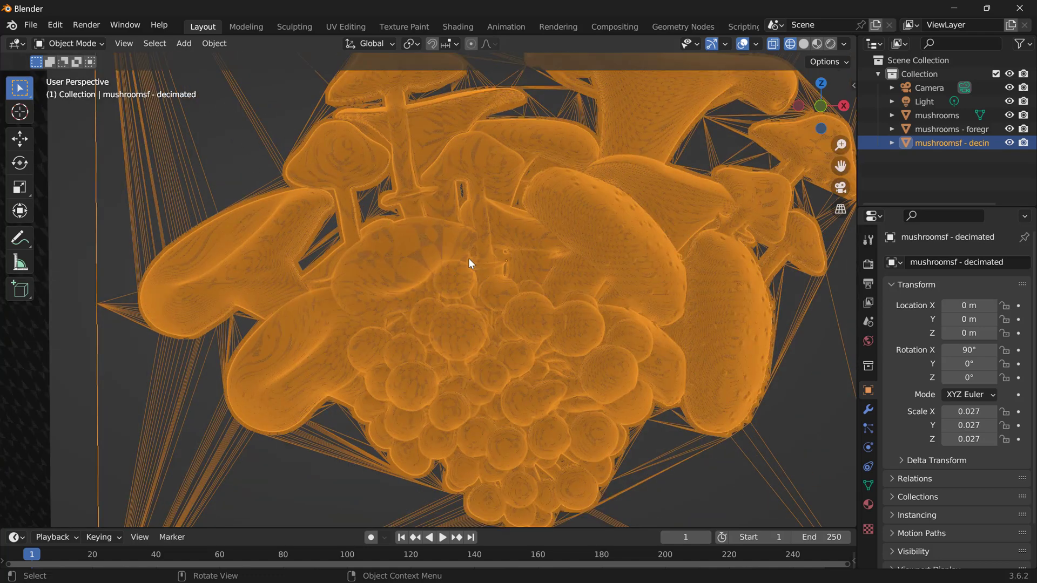
scroll(450, 299, "down", 5)
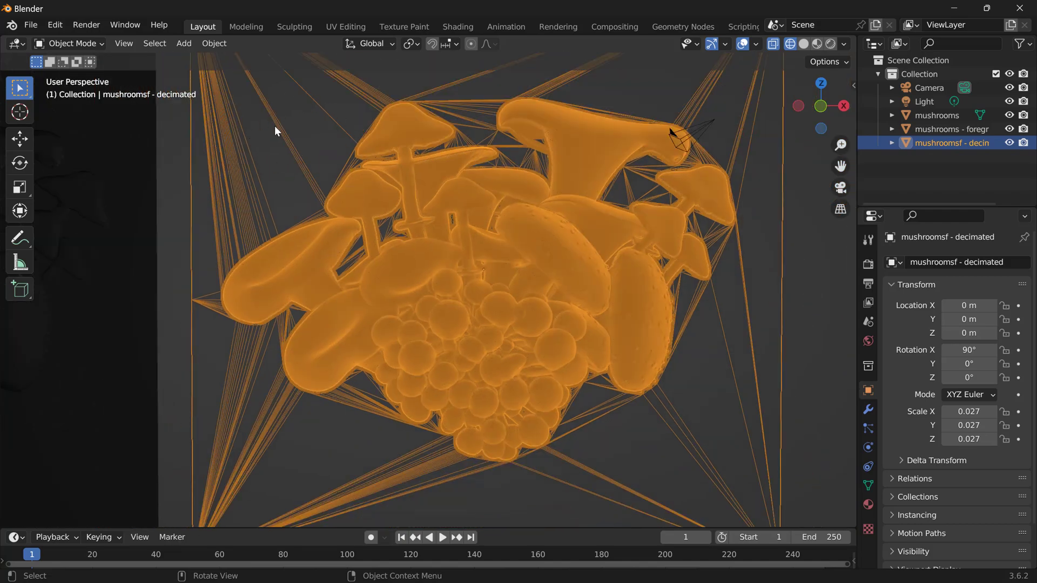
key("Tab")
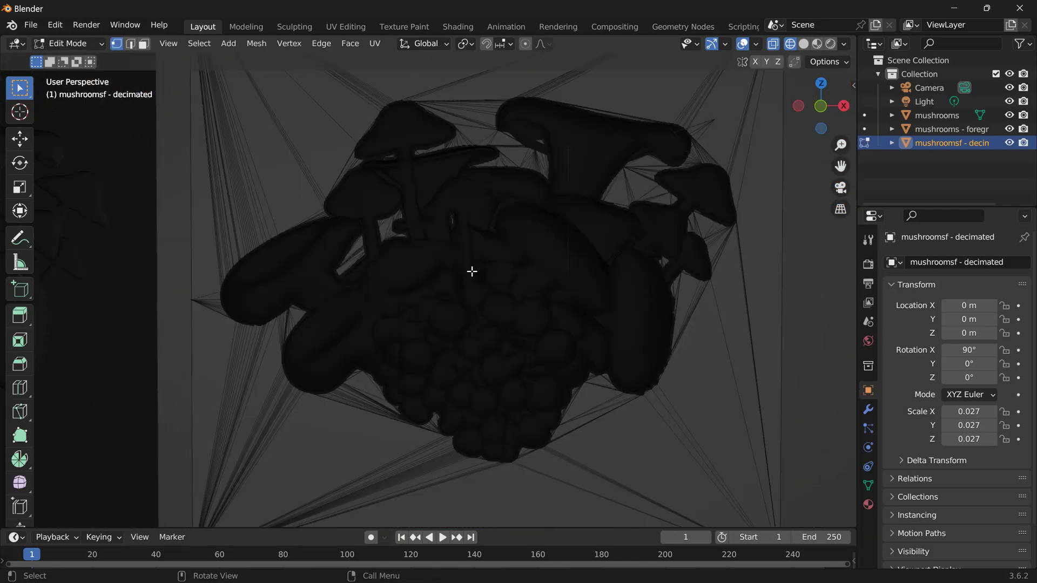
scroll(508, 280, "down", 3)
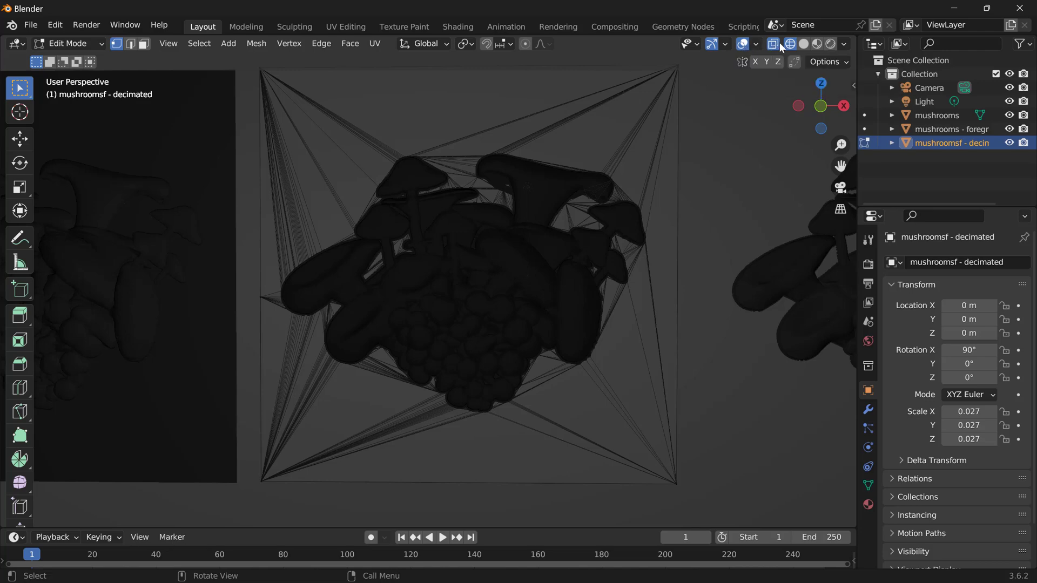
left_click(804, 44)
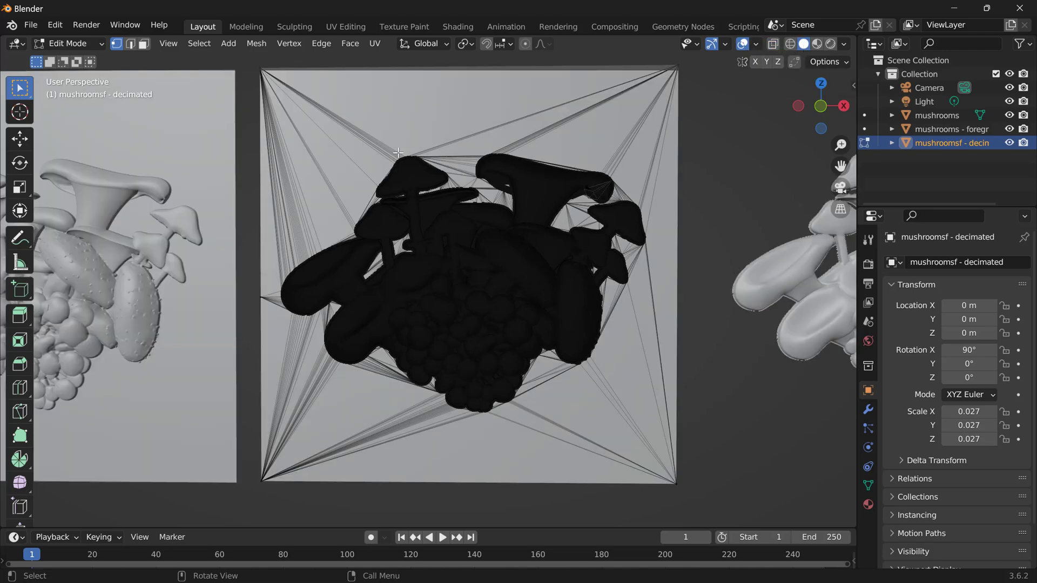
Return to Object Mode and switch the decimated relief into Sculpt Mode
key("Tab")
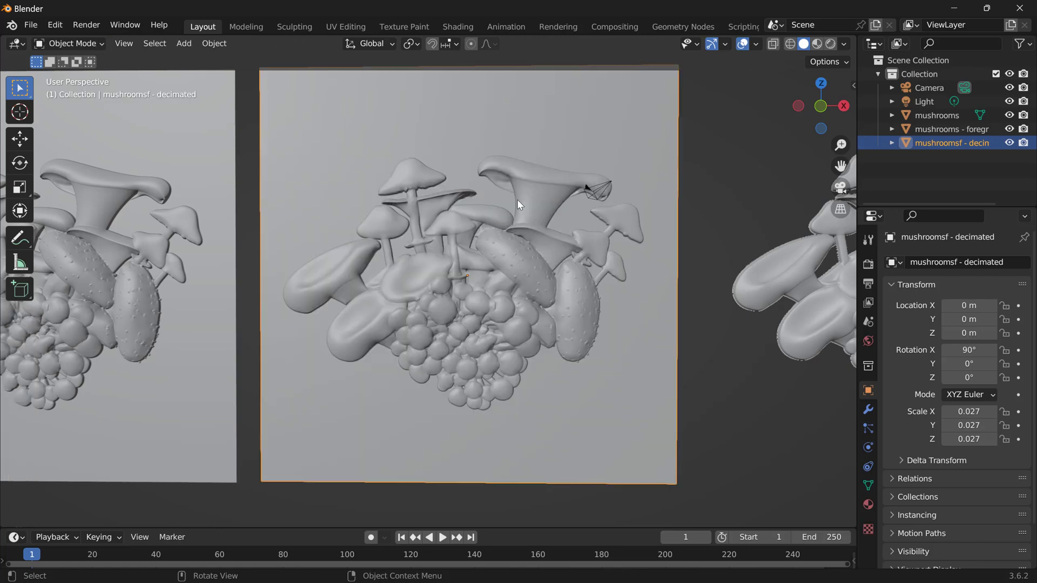
scroll(553, 222, "down", 2)
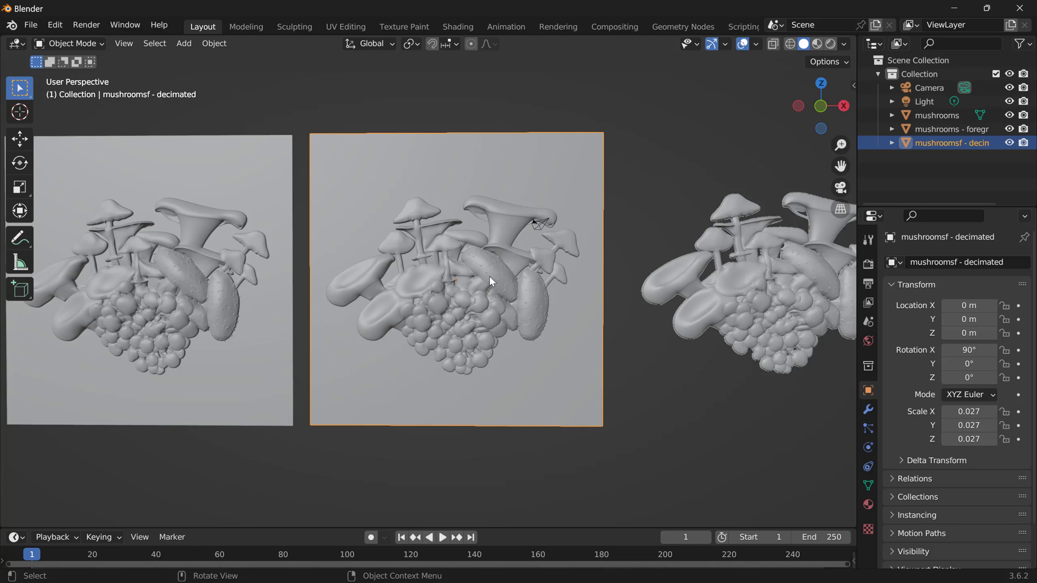
scroll(483, 308, "up", 6)
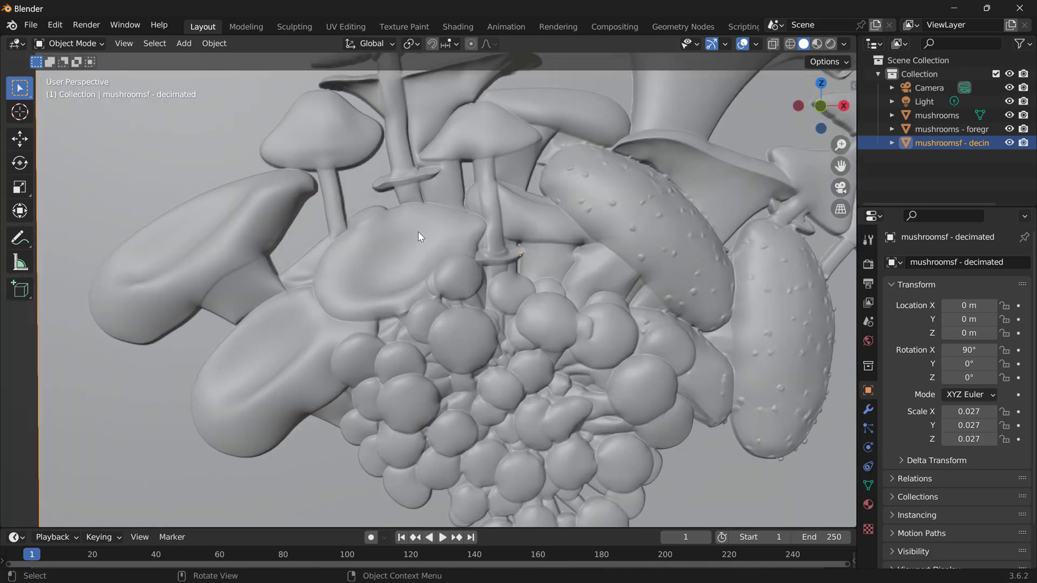
left_click(89, 43)
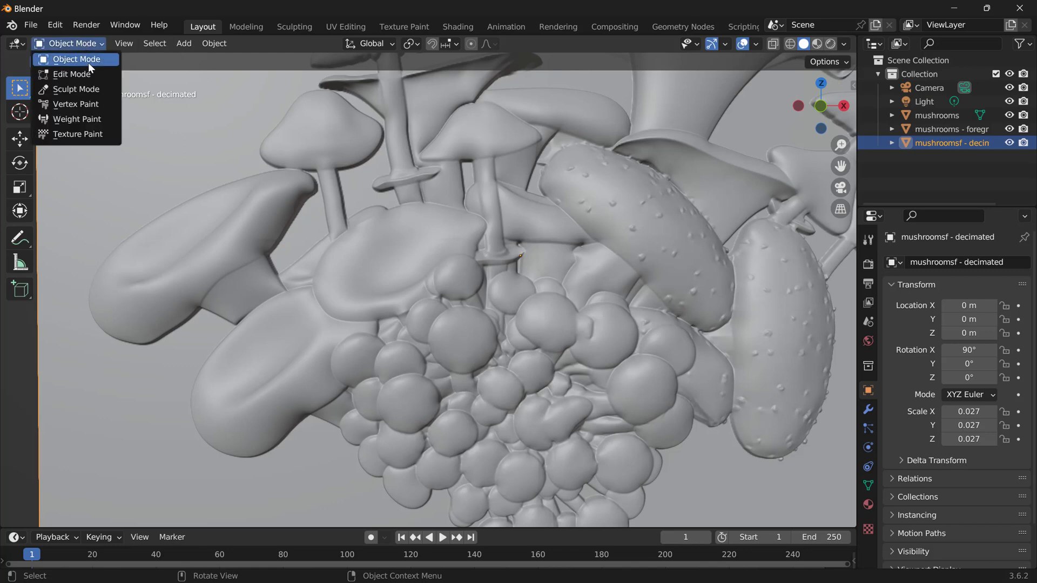
left_click(86, 89)
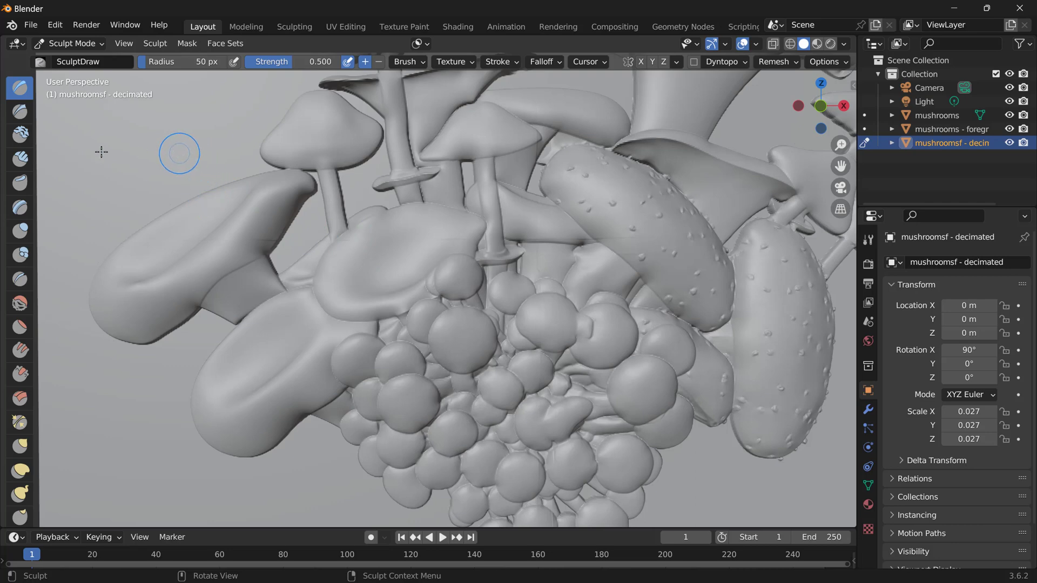
Sculpt a raised test ridge on the background, then inspect its wireframe in Edit Mode
key("b")
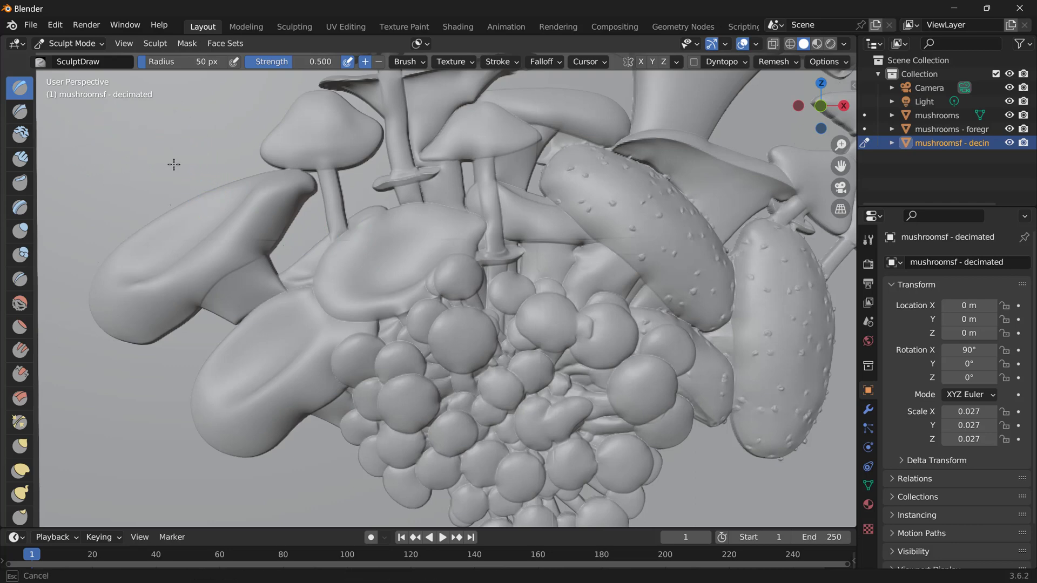
mouse_move(155, 204)
left_mouse_down()
mouse_move(180, 231)
mouse_move(141, 145)
mouse_move(171, 209)
mouse_move(215, 224)
mouse_move(191, 236)
mouse_move(231, 230)
mouse_move(238, 275)
mouse_move(294, 324)
left_mouse_up()
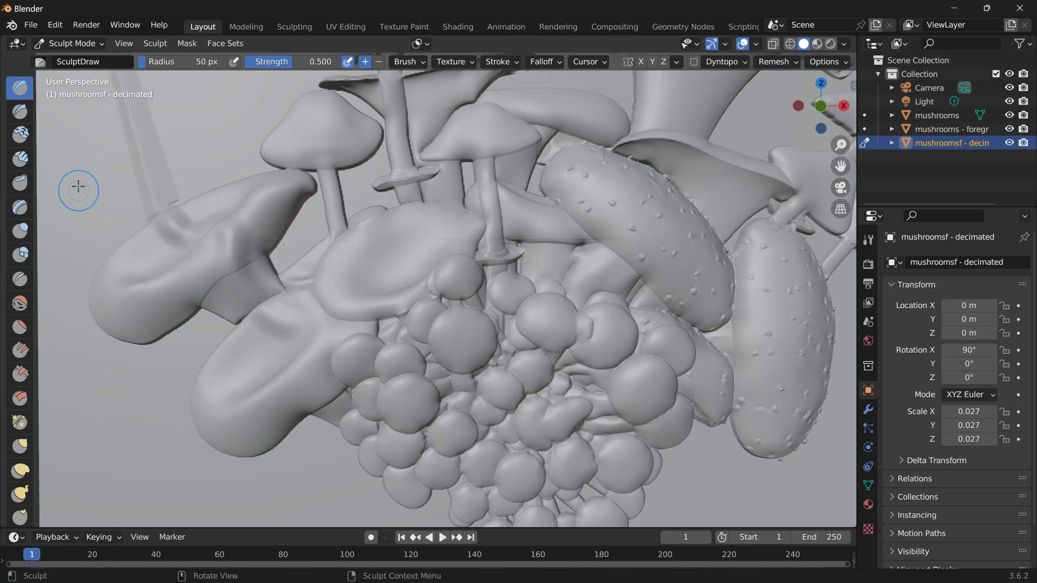
key("Tab")
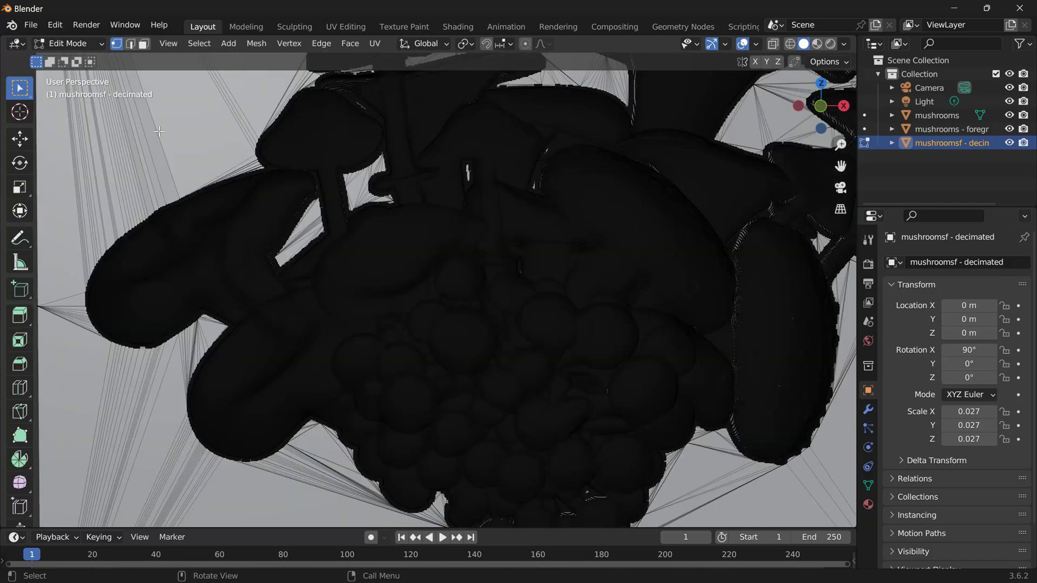
scroll(491, 292, "up", 5)
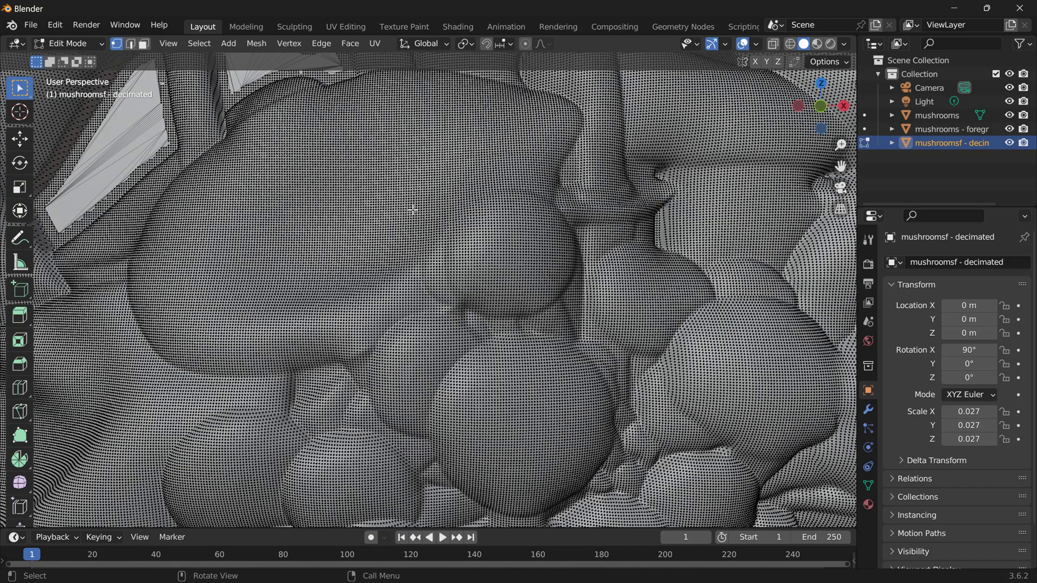
scroll(343, 183, "down", 2)
scroll(484, 243, "down", 4)
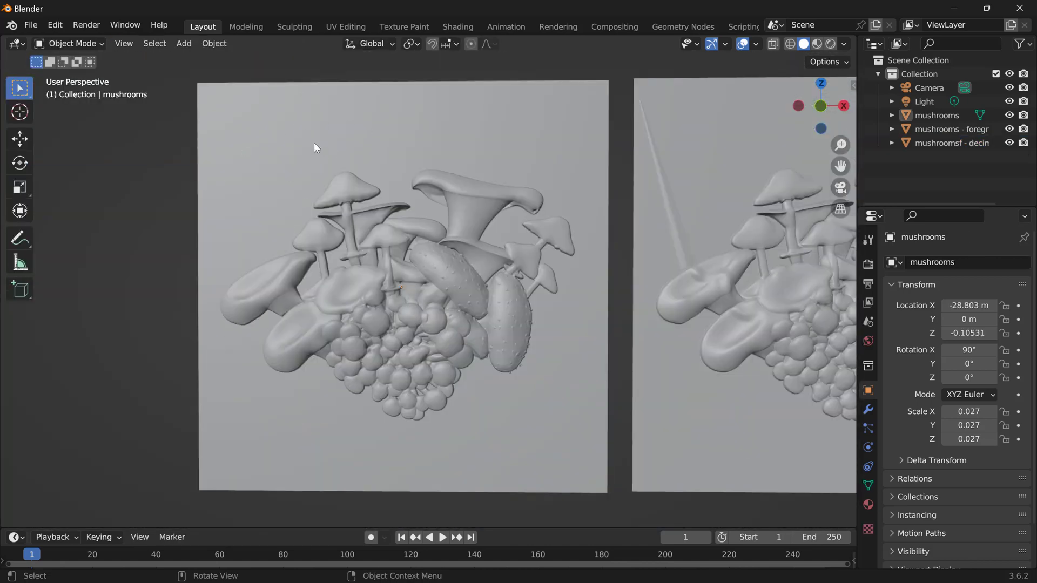
Put the dense mushrooms relief into Sculpt Mode and draw a curving test ridge on its background
left_click(315, 143)
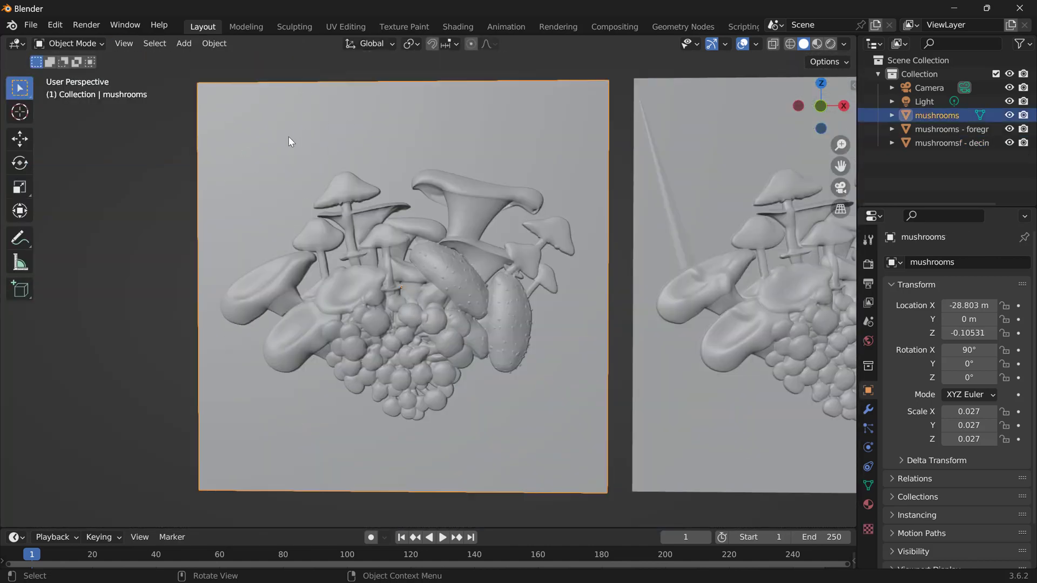
left_click(95, 43)
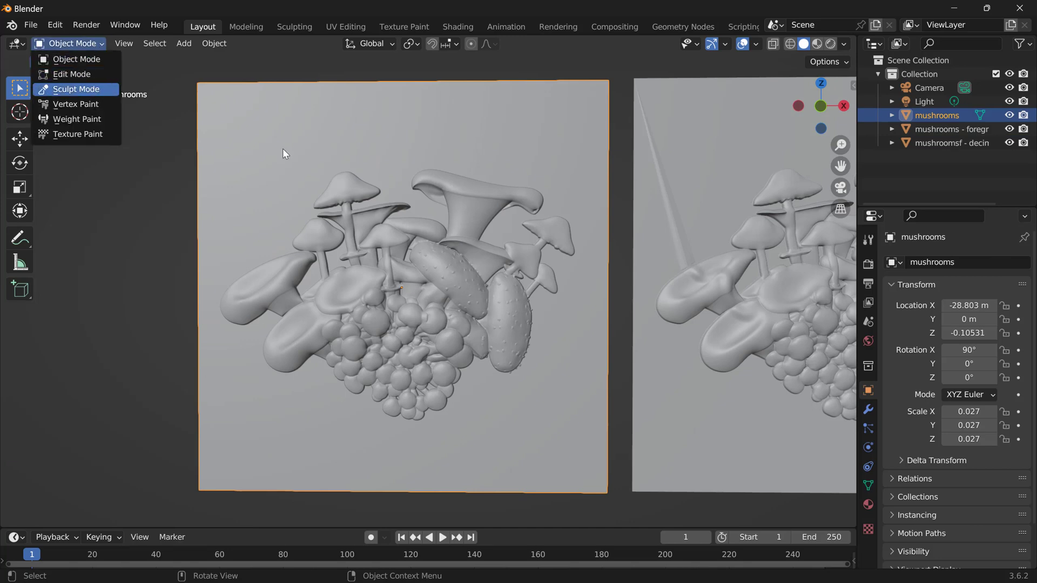
key("Return")
scroll(144, 123, "up", 3)
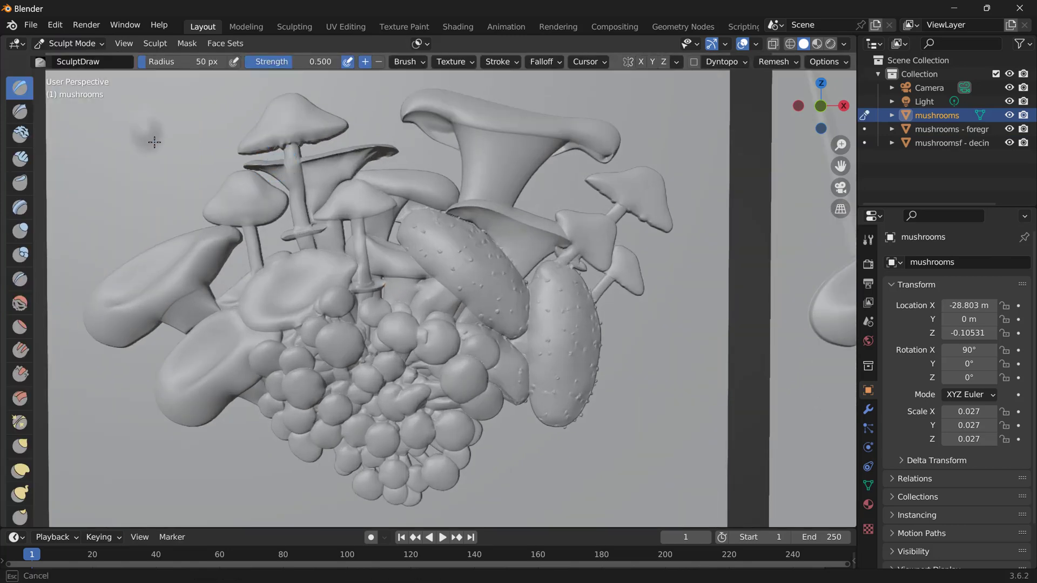
mouse_move(155, 142)
left_mouse_down()
mouse_move(172, 184)
mouse_move(139, 201)
mouse_move(105, 180)
mouse_move(82, 202)
mouse_move(98, 227)
mouse_move(145, 243)
mouse_move(211, 324)
mouse_move(219, 302)
left_mouse_up()
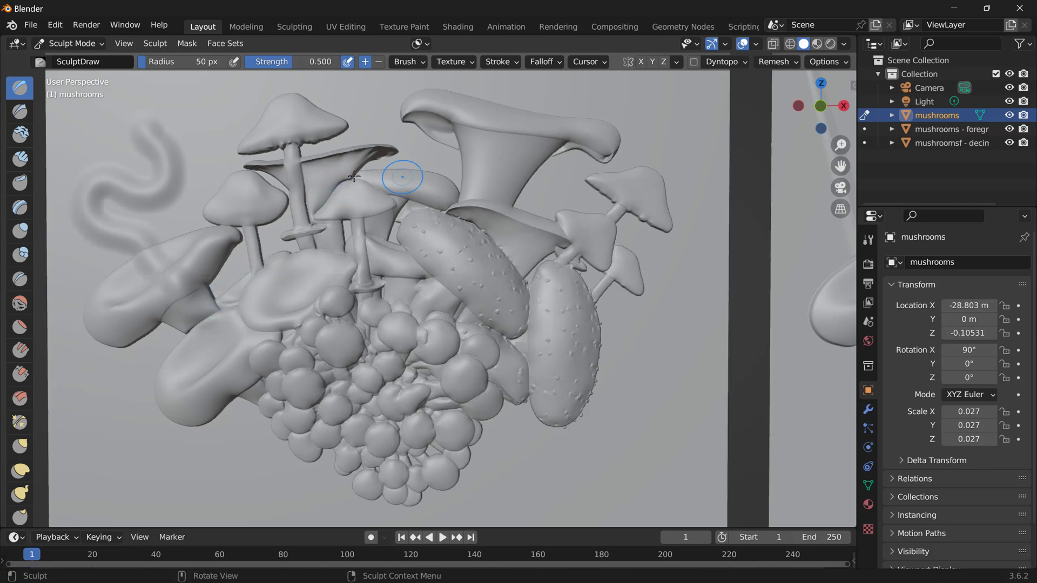
Check its mesh density in Edit Mode, sculpt along the stems, then switch to the Outputs folder
key("Tab")
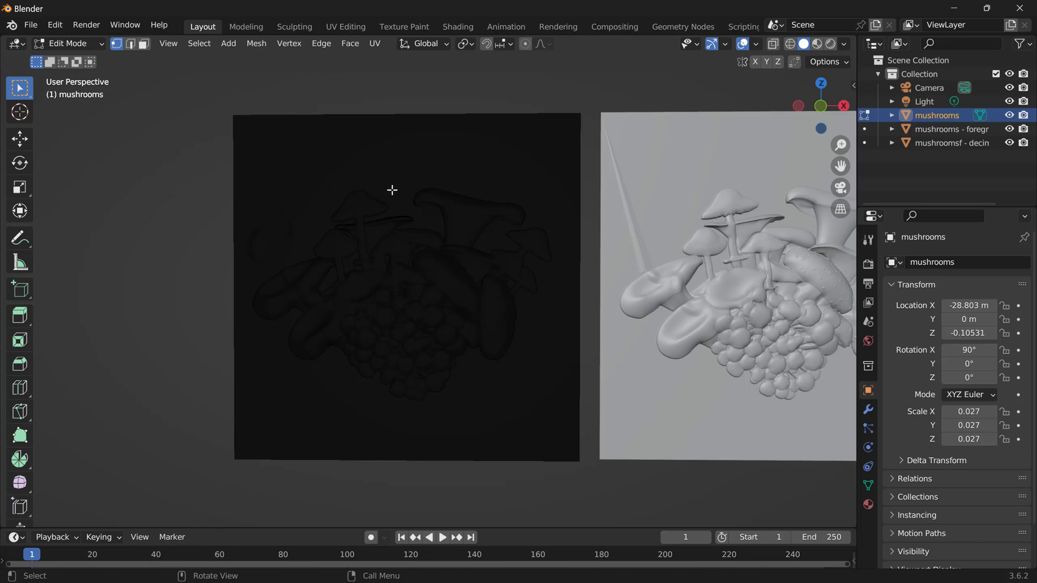
key("Tab")
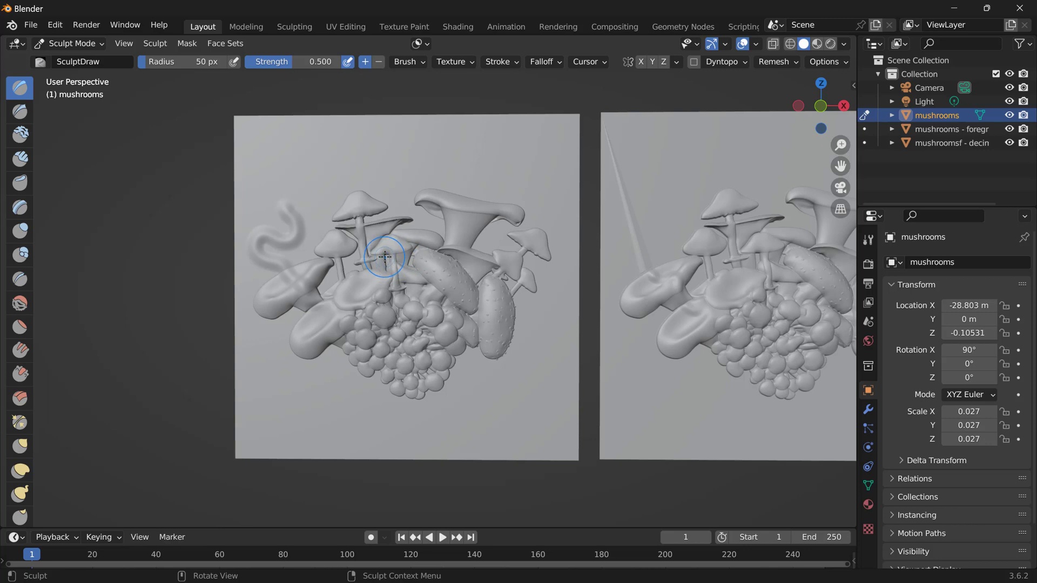
left_click_drag(384, 254, 379, 224)
key("KP_Decimal")
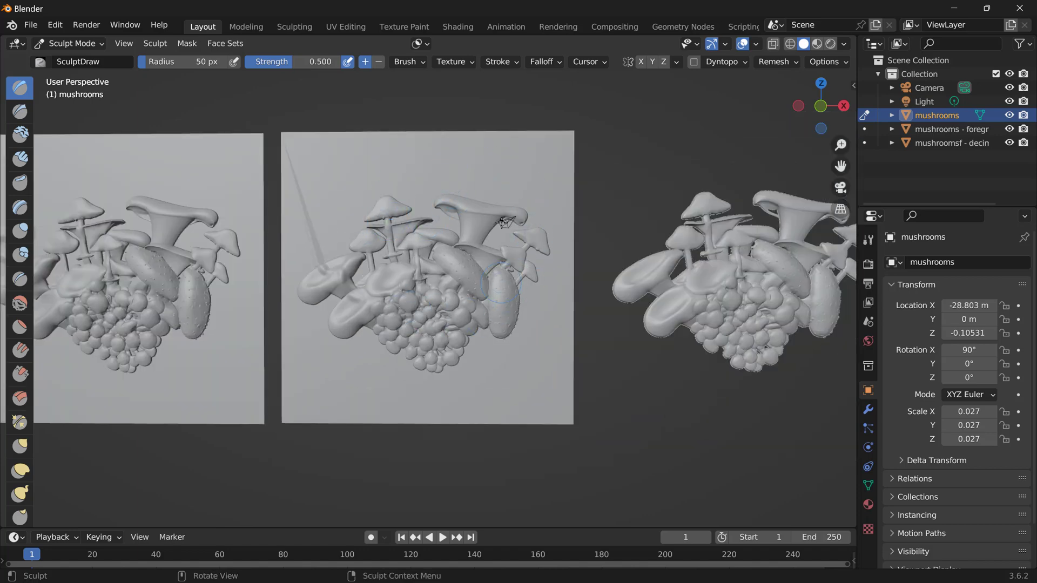
key("alt+Tab")
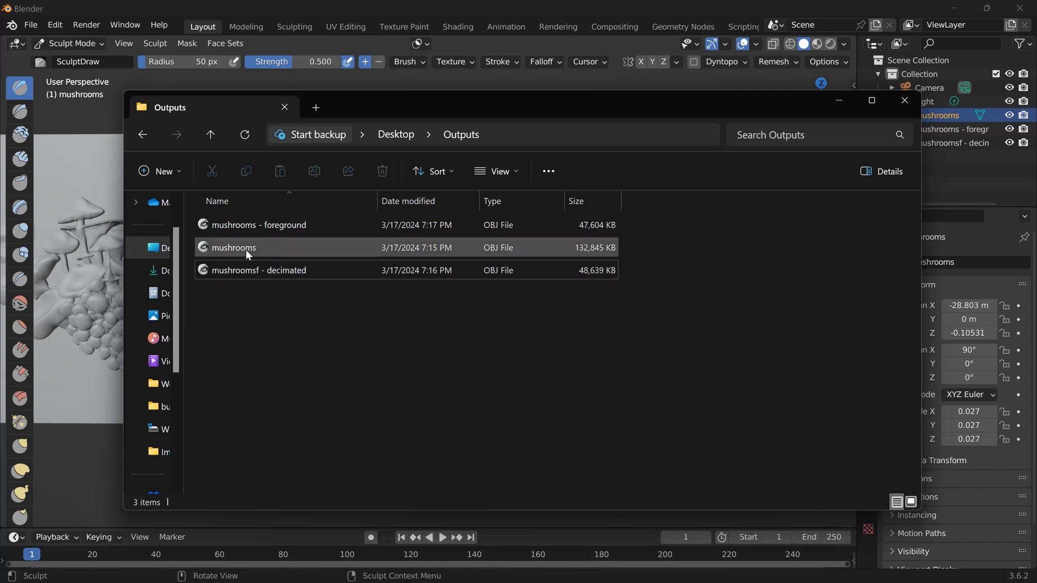
left_click(261, 250)
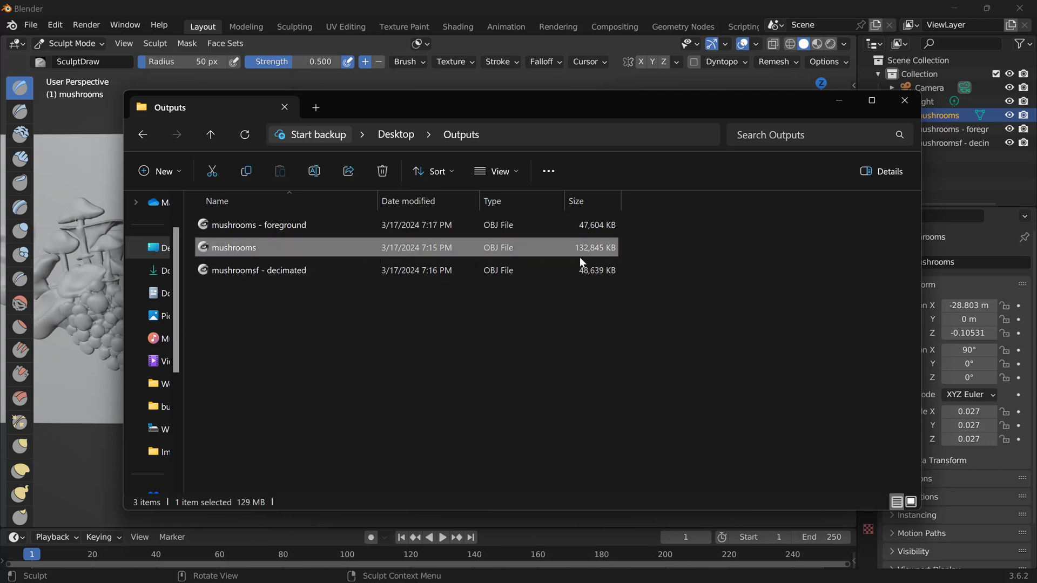
left_click(300, 277)
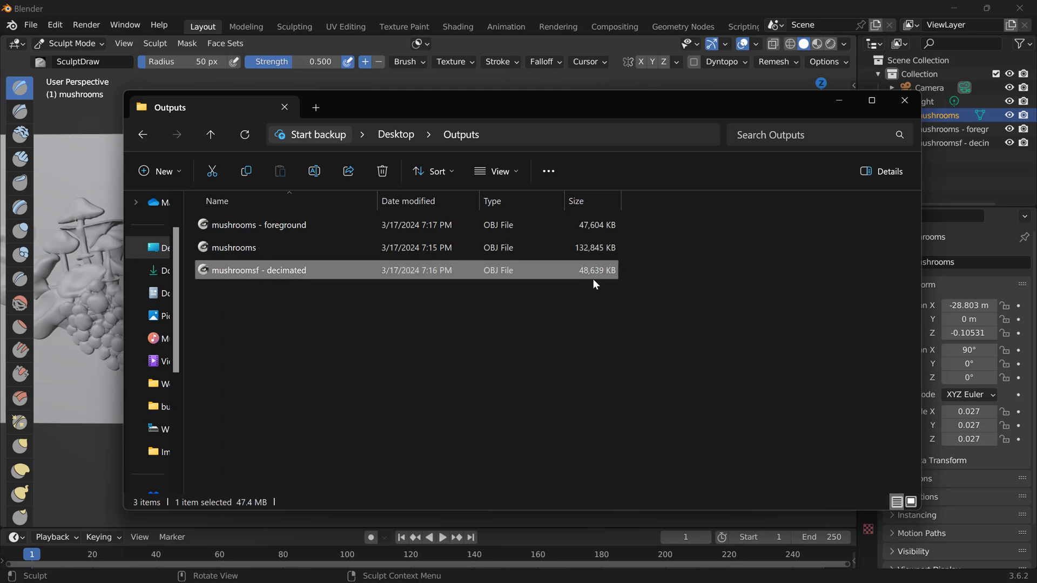
left_click(588, 334)
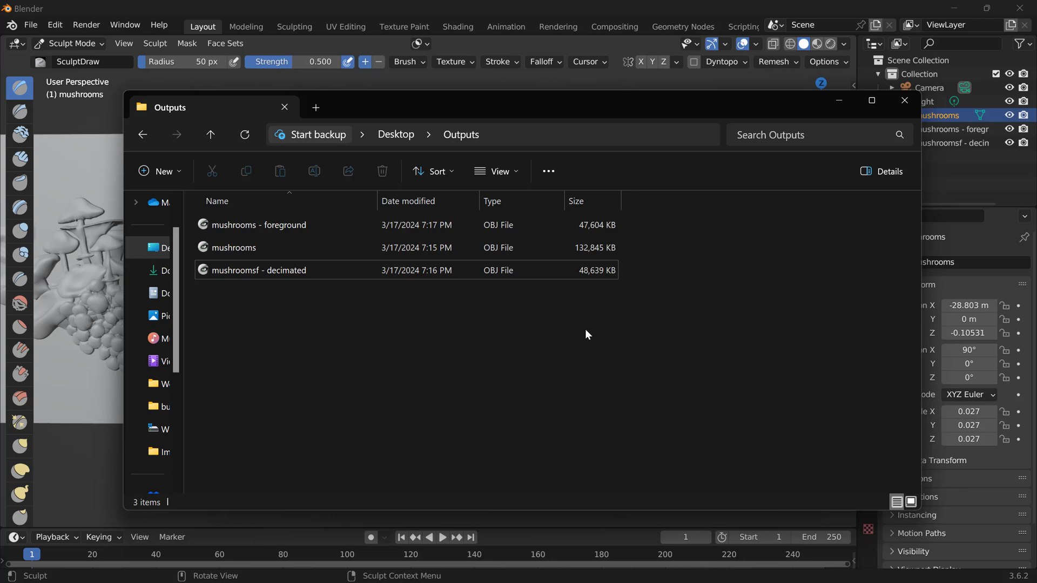
left_click(358, 270)
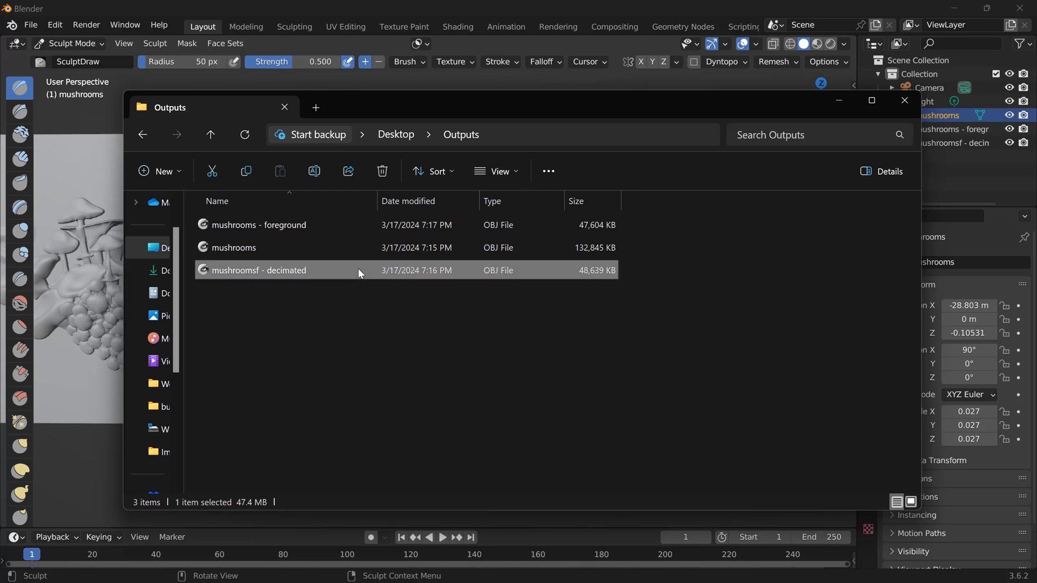
left_click(331, 248)
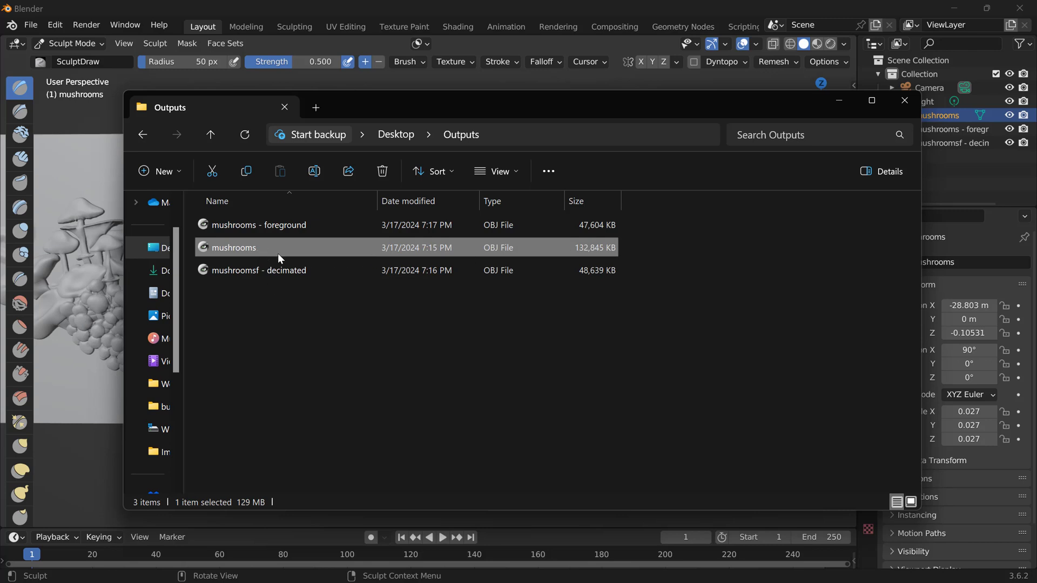
left_click(287, 232)
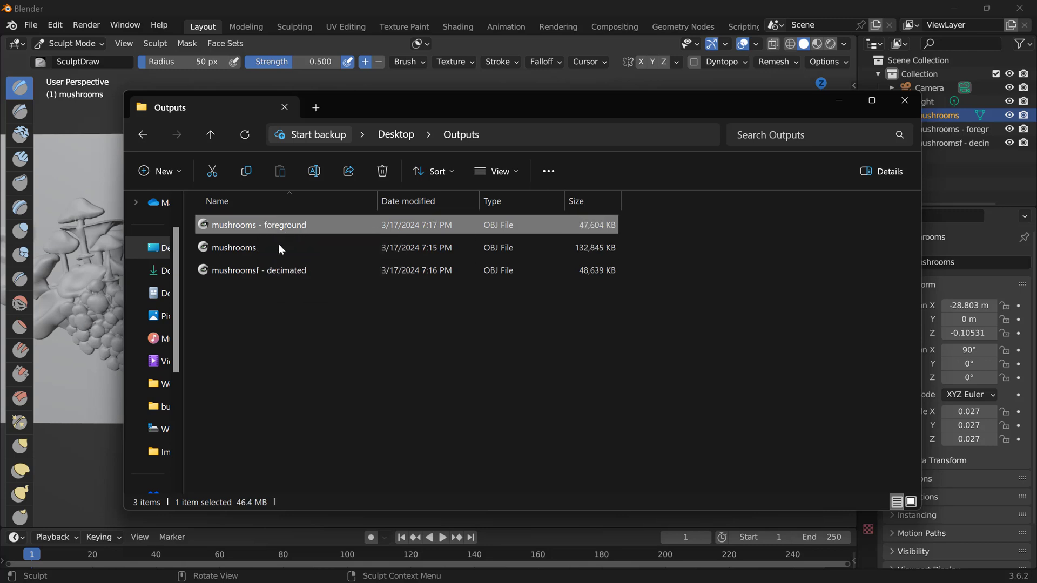
Return to Blender, then pan and zoom onto the foreground-only mushroom mesh
left_click(102, 470)
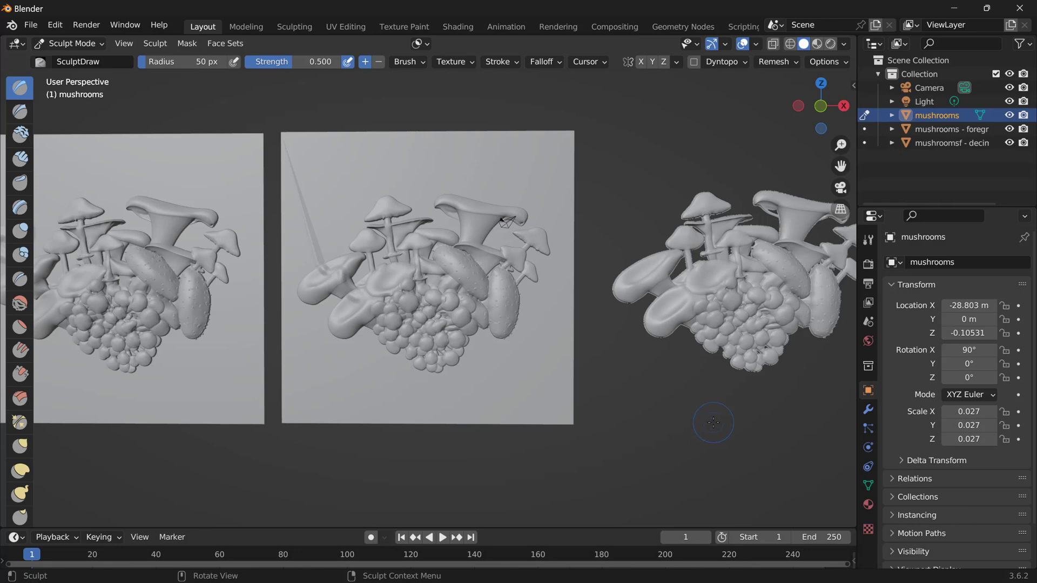
middle_click_drag(713, 423, 527, 438, "shift")
scroll(595, 285, "up", 2)
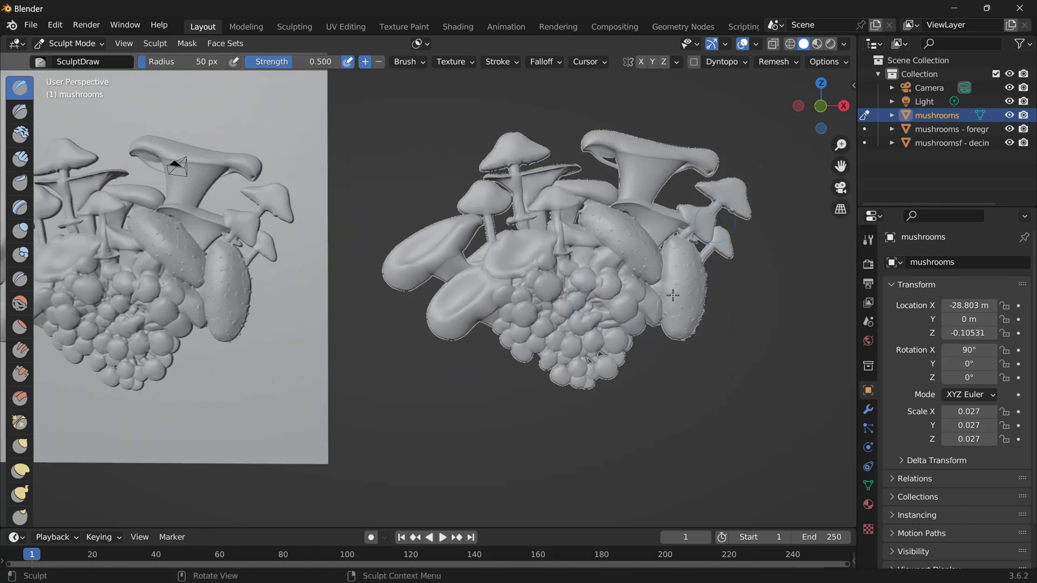